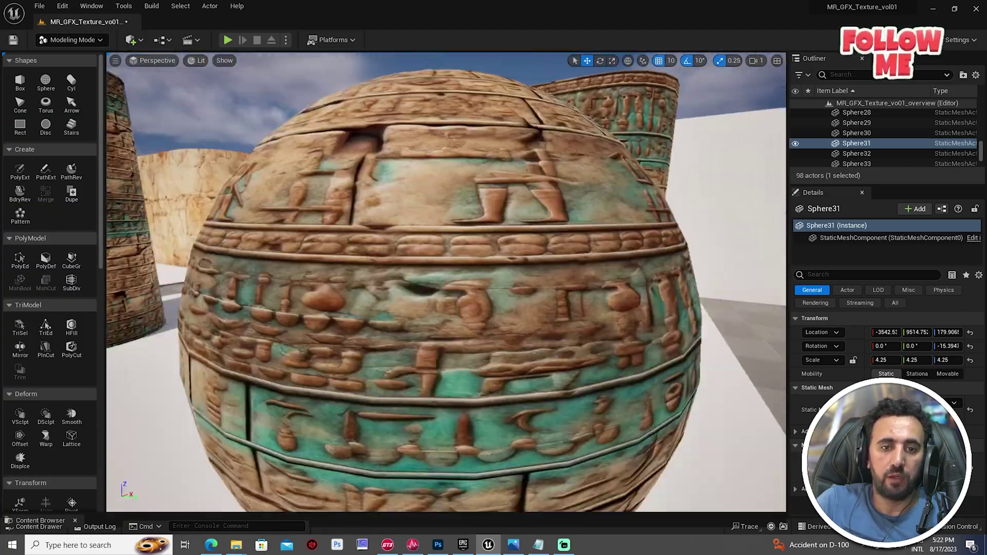
Look over the texture pack's ArtStation product page in the browser and the textured spheres, columns and walls in the Unreal level.
right_drag(446, 282, 283, 254)
click(211, 547)
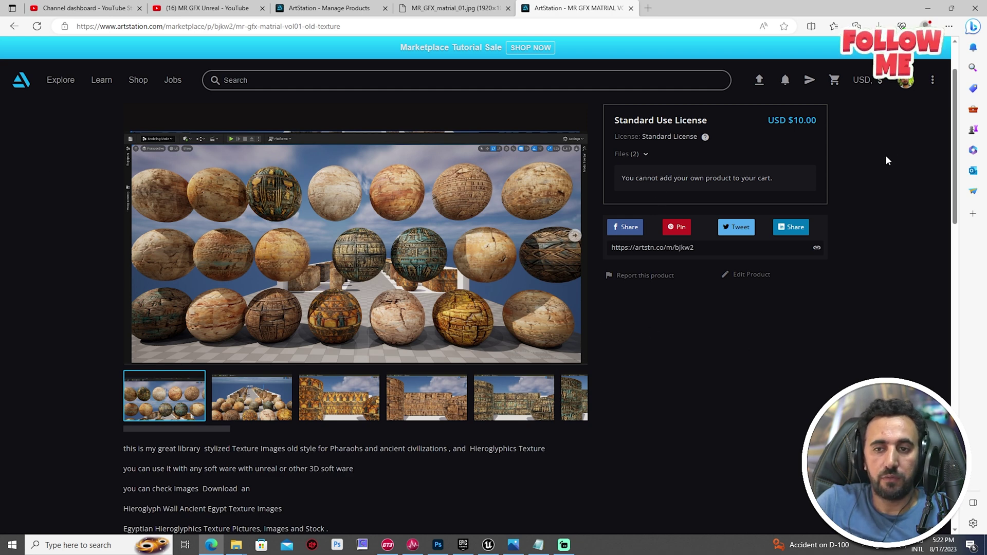
click(489, 545)
click(542, 372)
right_drag(542, 372, 467, 452)
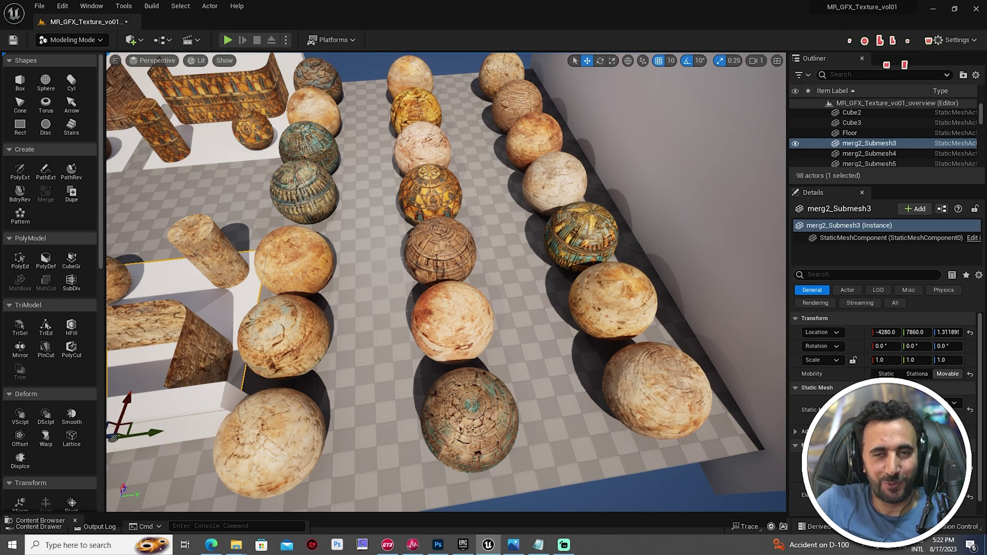
right_drag(467, 452, 427, 387)
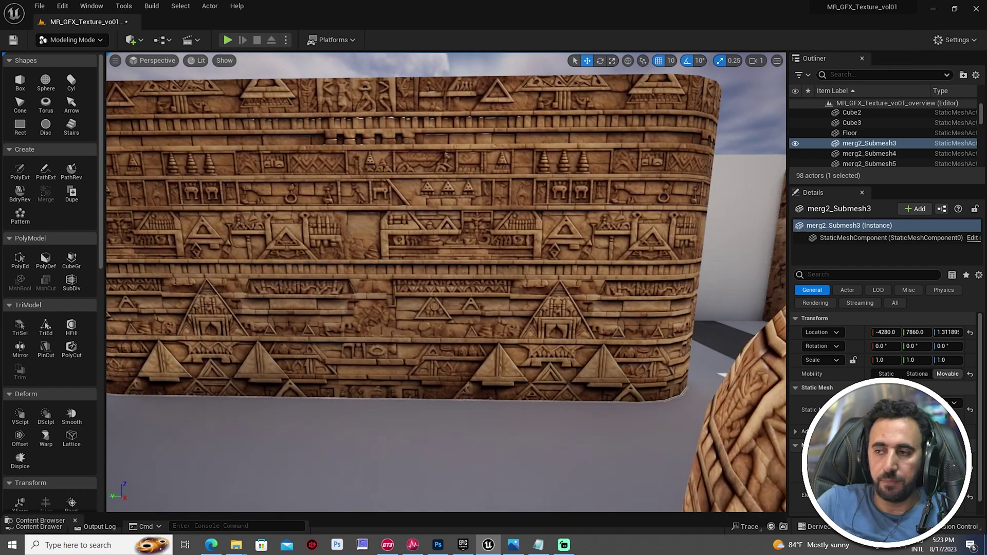
right_drag(446, 282, 350, 293)
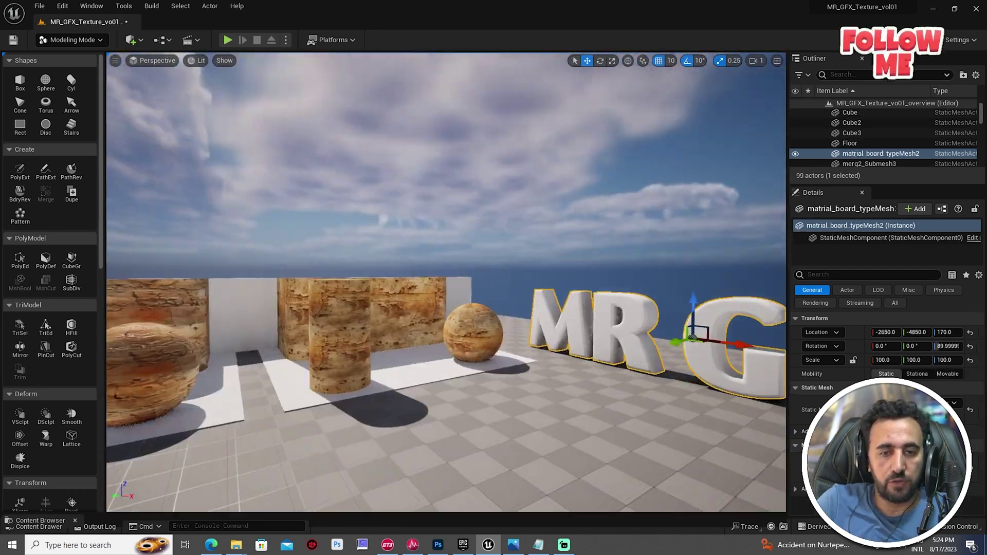
Scale the white MR GFX text mesh uniformly to 112.25 and raise it to 220 on the Z axis.
right_drag(397, 422, 519, 437)
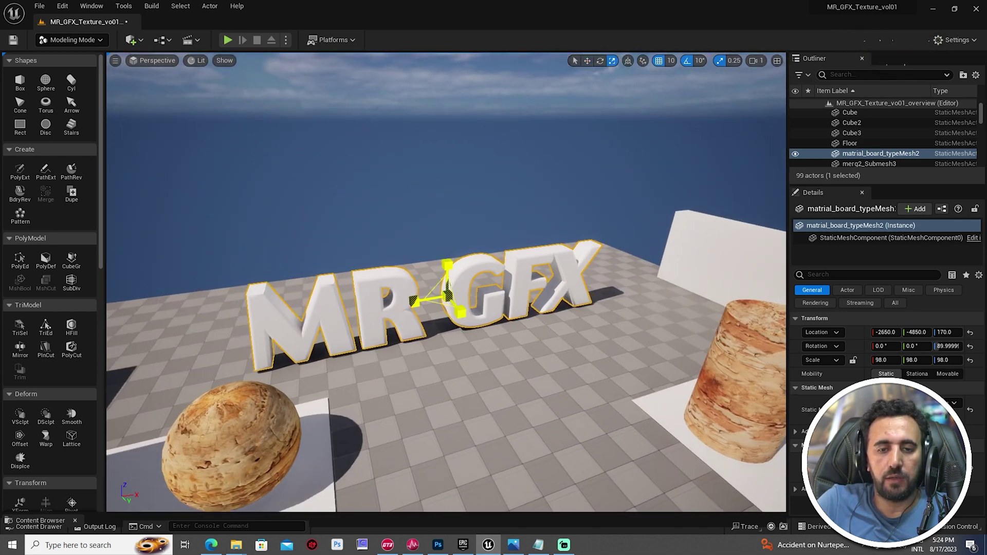
drag(448, 296, 465, 281)
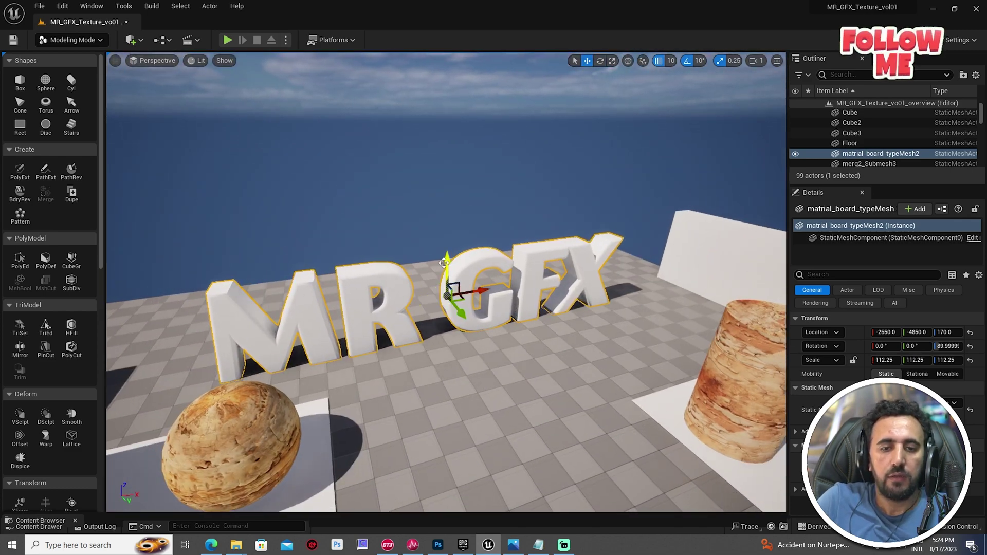
right_drag(449, 245, 414, 245)
Duplicate the tex_06 material instance in the mrgfx_master_matrial folder and name the copy maghata.
key(ctrl+space)
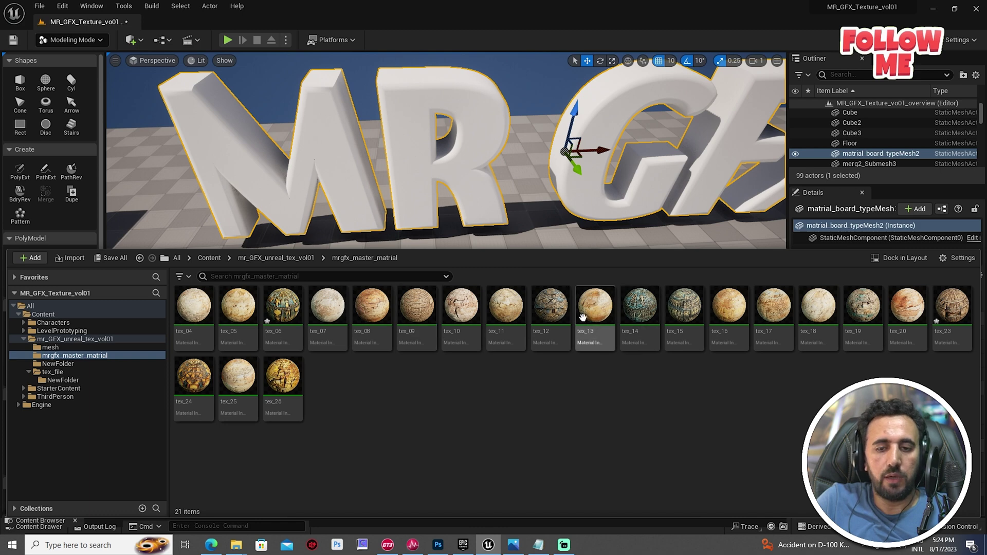
ctrl+scroll(577, 335, up, 3)
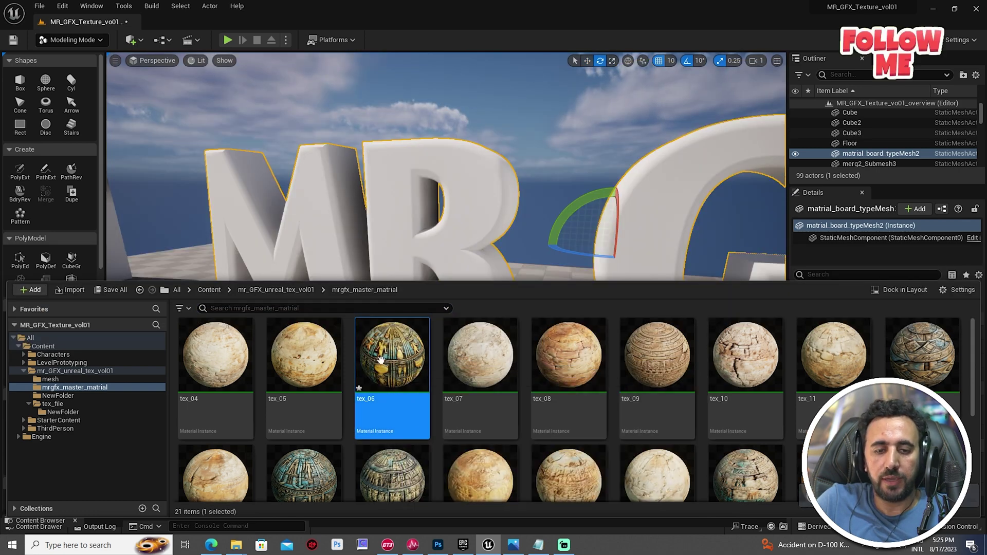
key(ctrl+d)
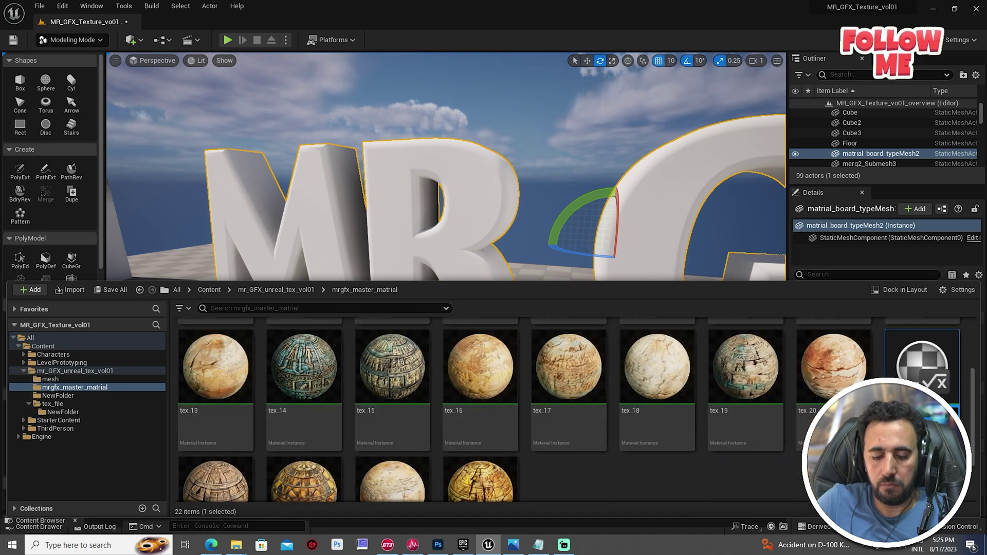
key(Return)
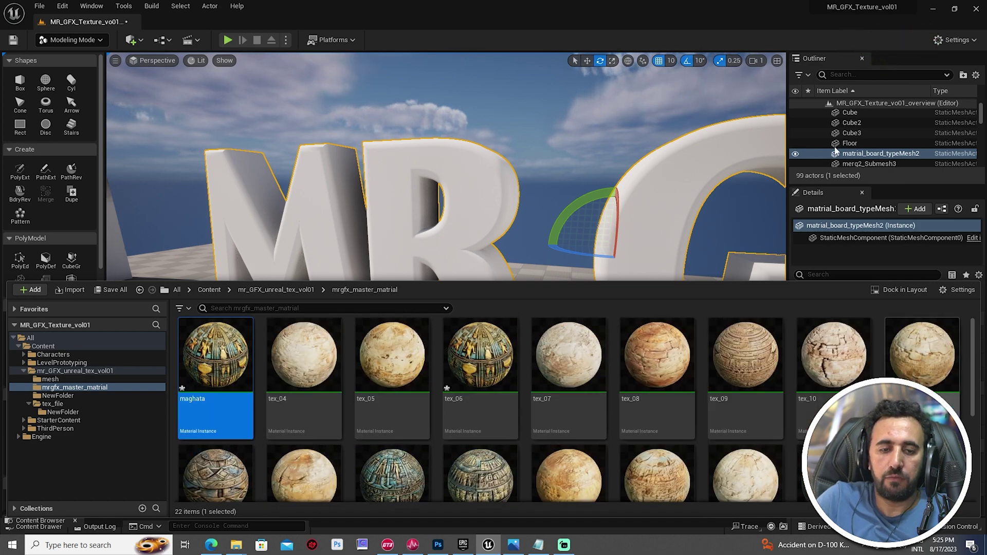
Apply the maghata material instance to the MR GFX text mesh.
mouse_move(220, 366)
drag(220, 366, 330, 183)
right_drag(330, 183, 288, 164)
middle_drag(638, 332, 617, 318)
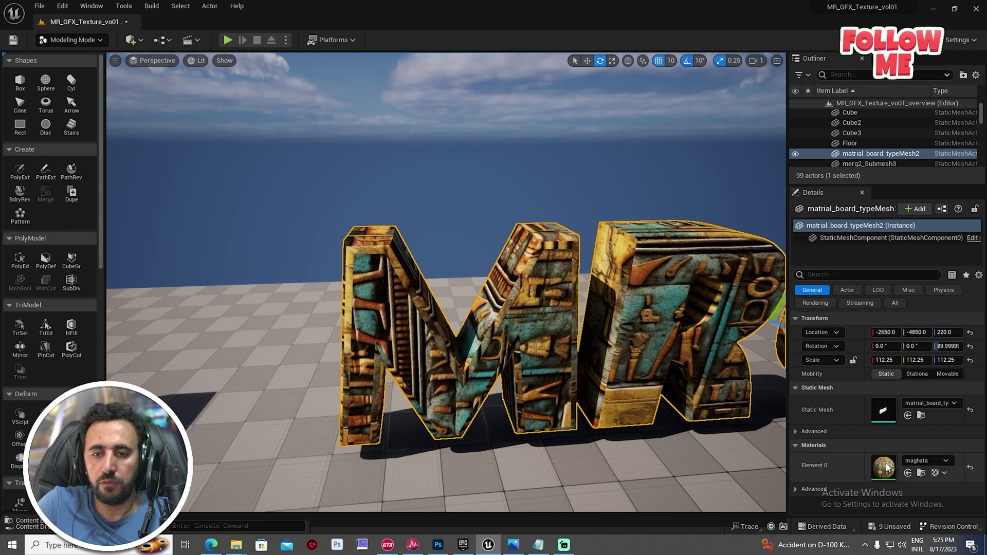
Open the maghata material instance for editing and move its window aside so the text mesh stays visible.
double_click(883, 467)
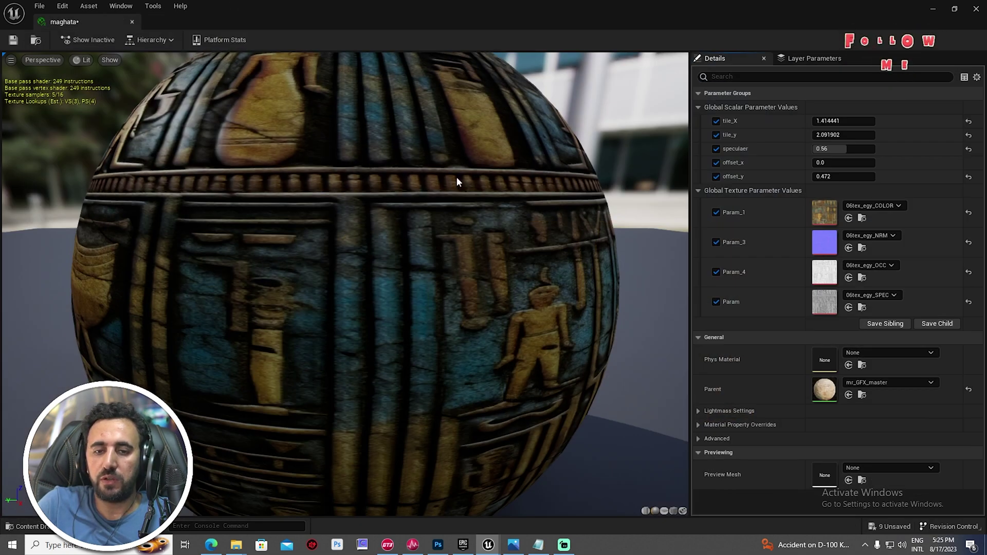
drag(539, 5, 214, 131)
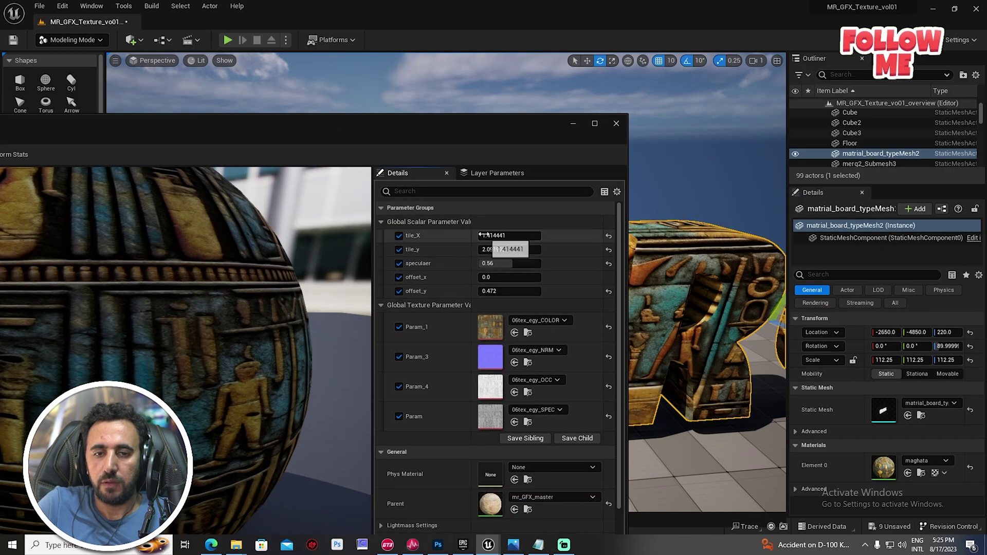
drag(457, 130, 153, 107)
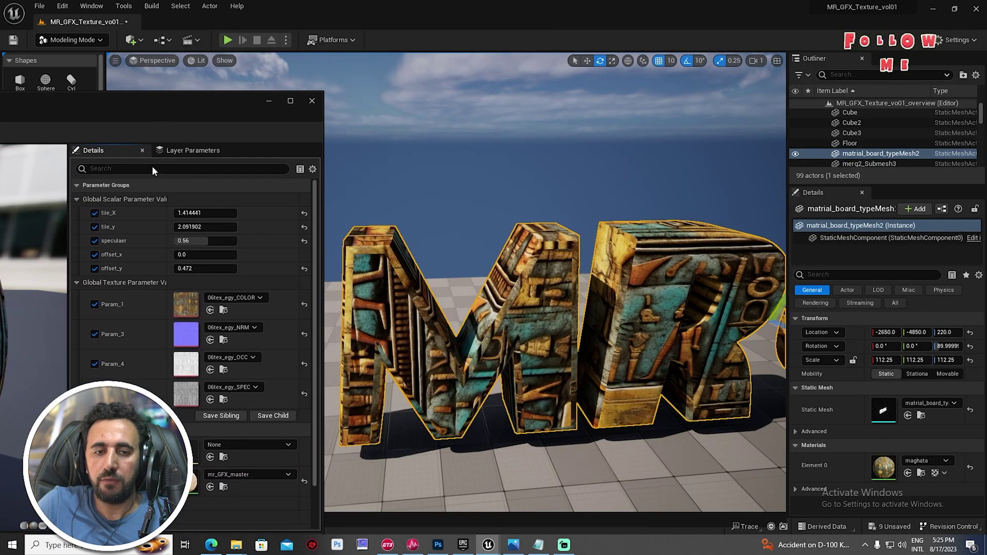
Set both tile_X and tile_y of the maghata material instance to 5.
drag(194, 213, 200, 216)
click(200, 216)
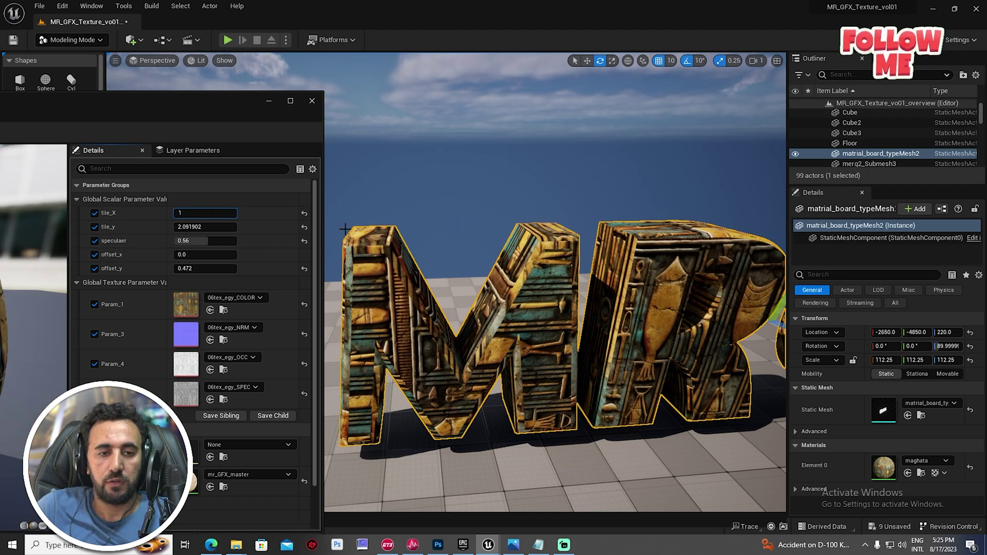
key(Return)
text(5)
key(Return)
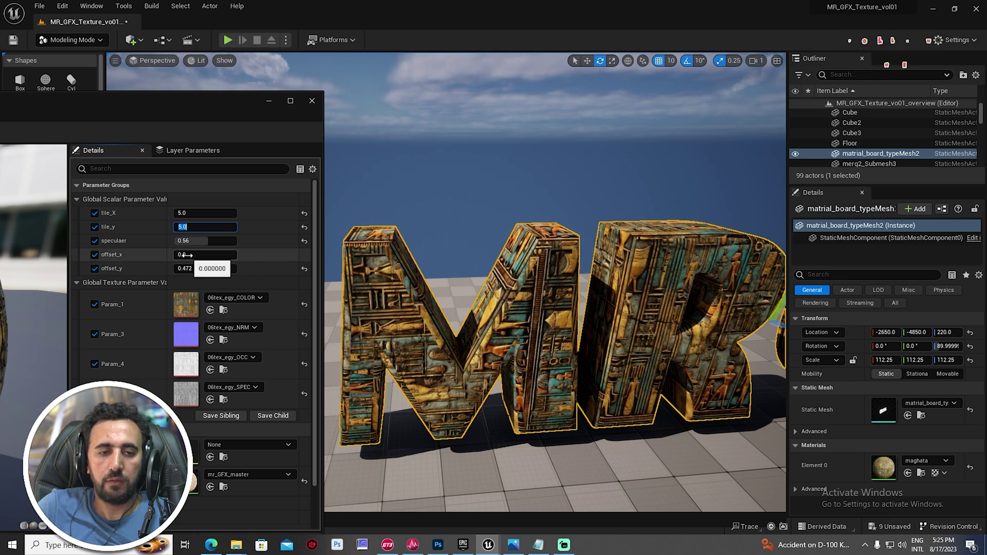
Shift the hieroglyph texture on the letters by setting offset_x to 0.232 and offset_y to 1.41864.
drag(188, 255, 201, 256)
key(w)
mouse_move(453, 288)
right_down()
mouse_move(509, 290)
mouse_move(462, 278)
right_up()
key(w)
key(s)
key(w)
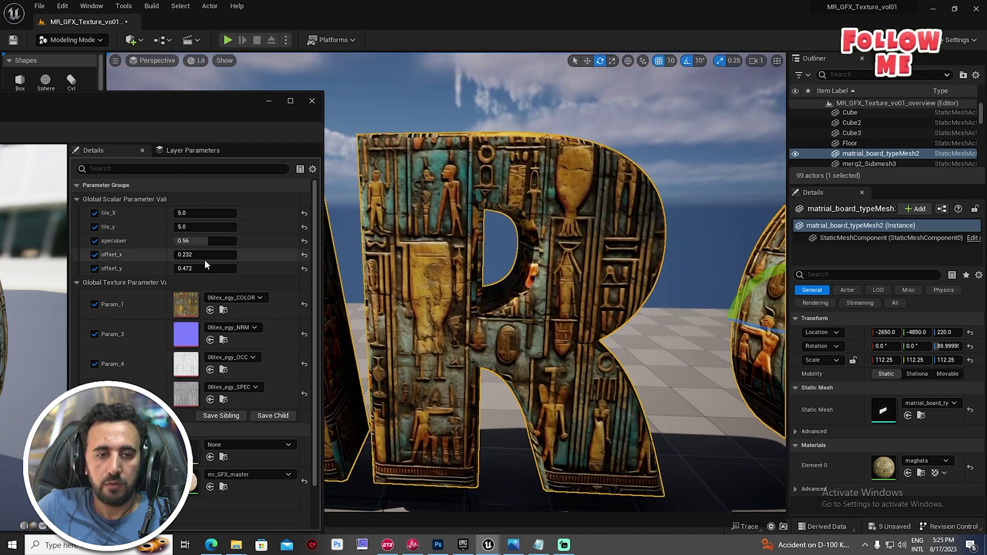
drag(202, 268, 306, 268)
Set both tile_X and tile_y of the maghata material instance to 7.
text(7)
key(Return)
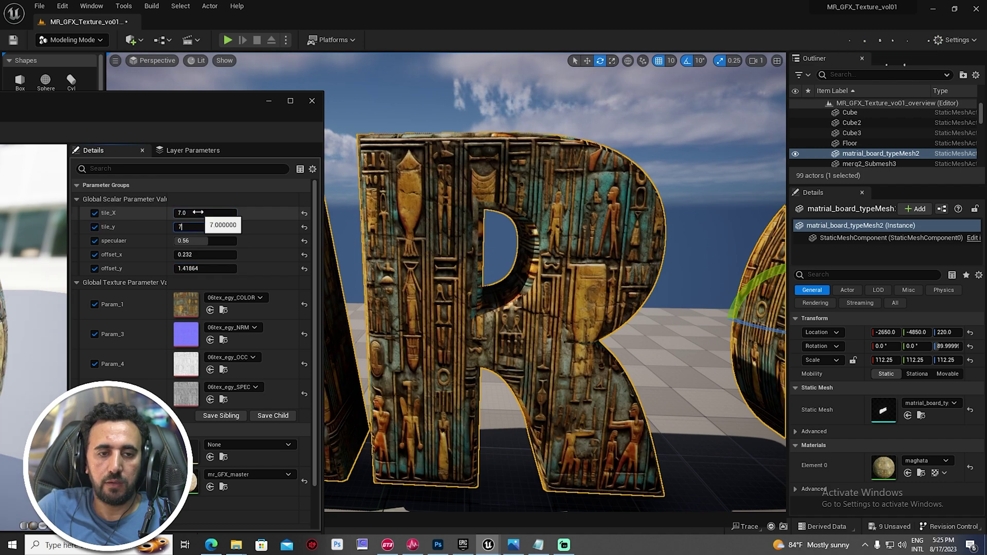
key(Return)
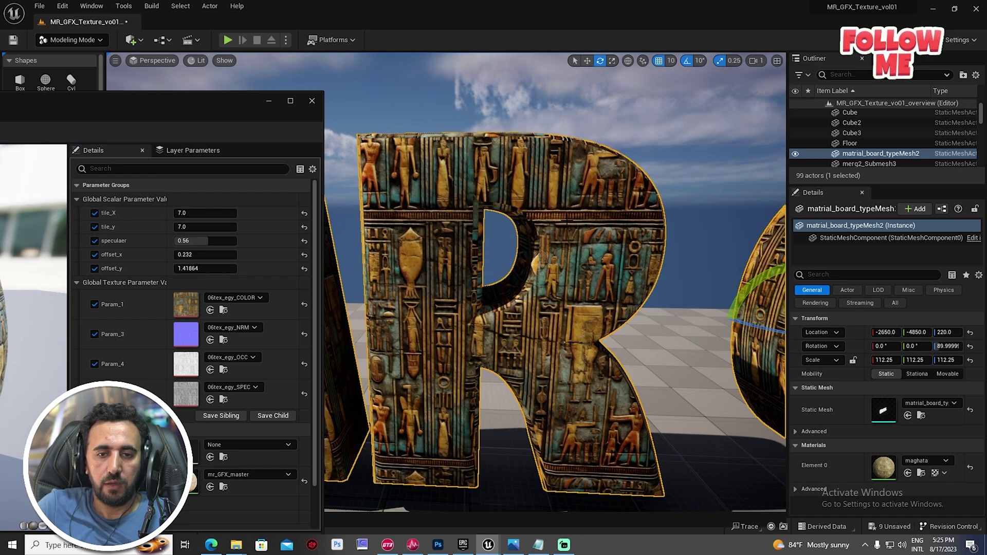
Lower the MR GFX text mesh to 190 on the Z axis.
right_drag(517, 207, 556, 227)
key(w)
drag(497, 212, 497, 222)
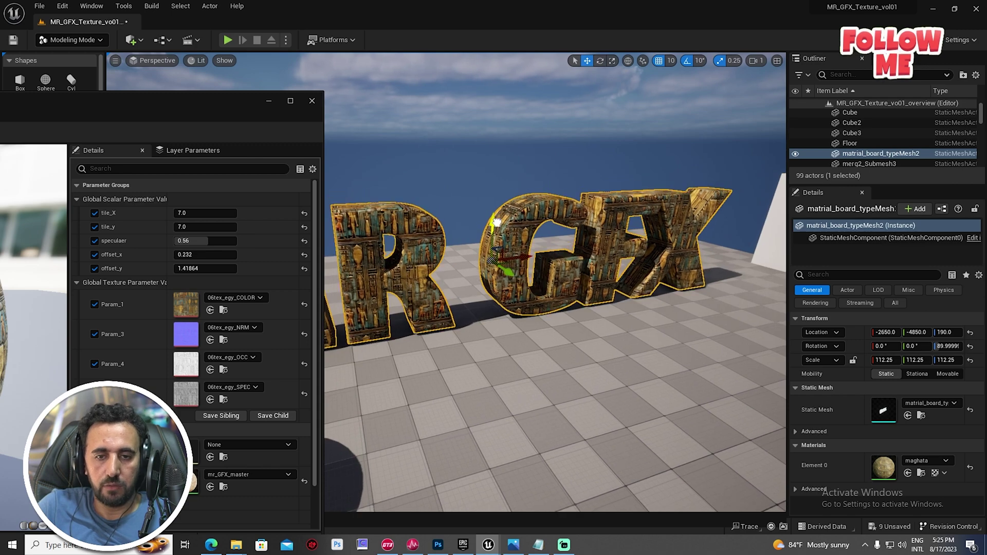
Play the level briefly from the floor in front of the GFX letters and stop it.
right_click(565, 349)
click(589, 399)
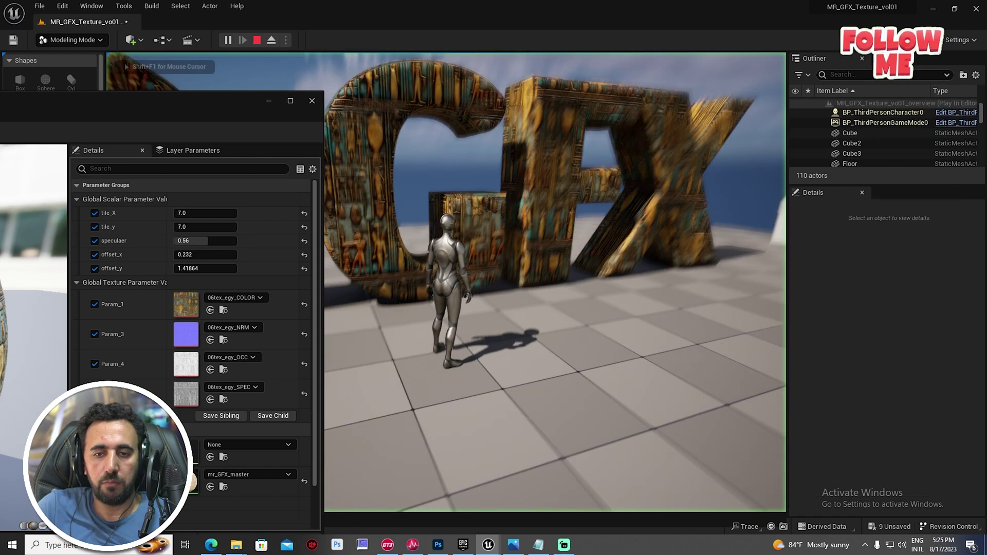
key(Escape)
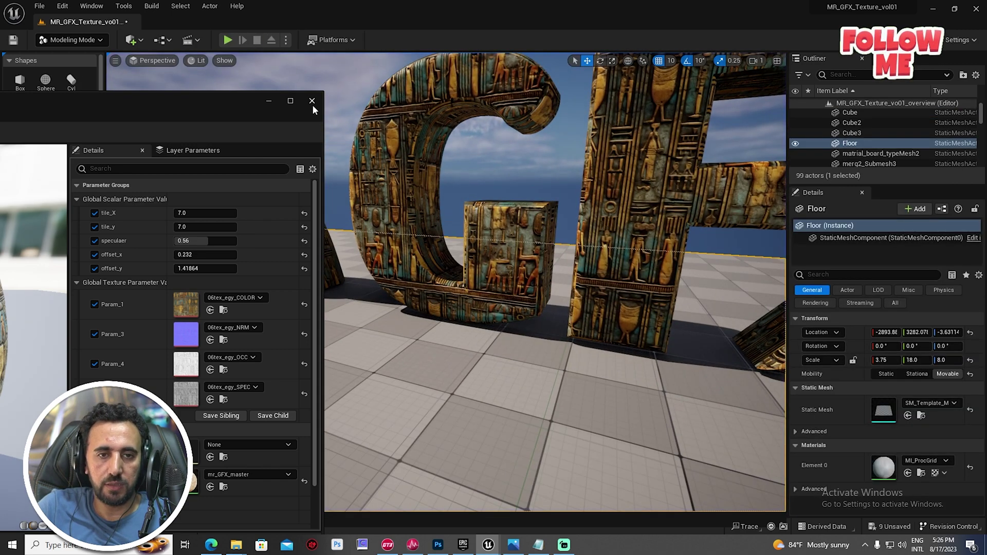
Close the material instance editor and play from the floor, running the character around the letters to inspect their texture from all sides.
click(312, 101)
mouse_move(411, 278)
right_down()
mouse_move(442, 298)
mouse_move(401, 283)
right_up()
right_click(378, 269)
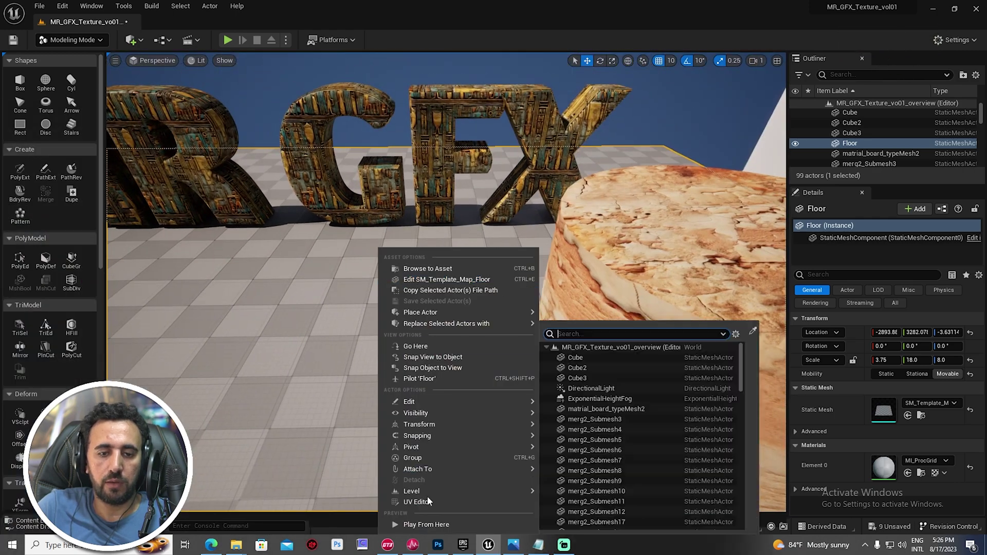
click(420, 523)
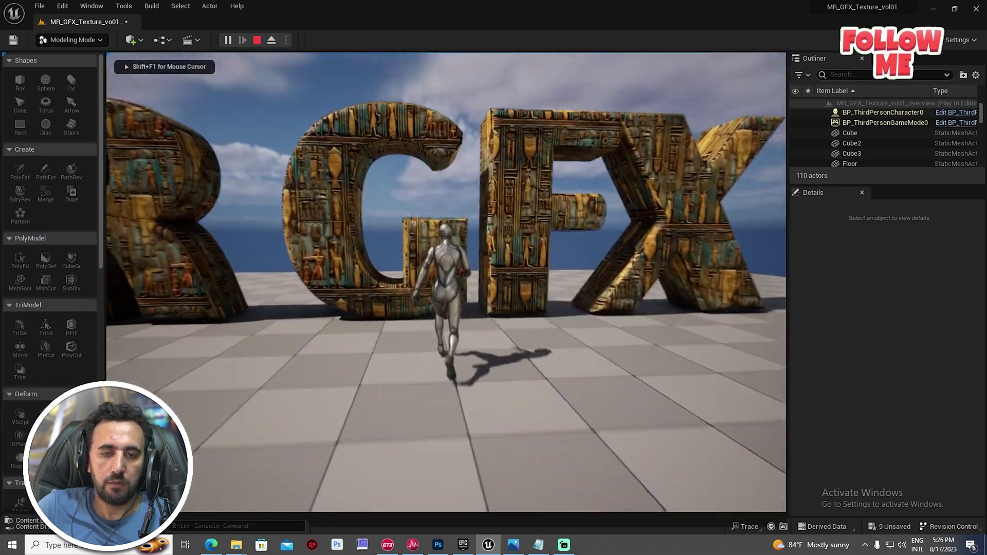
key(a)
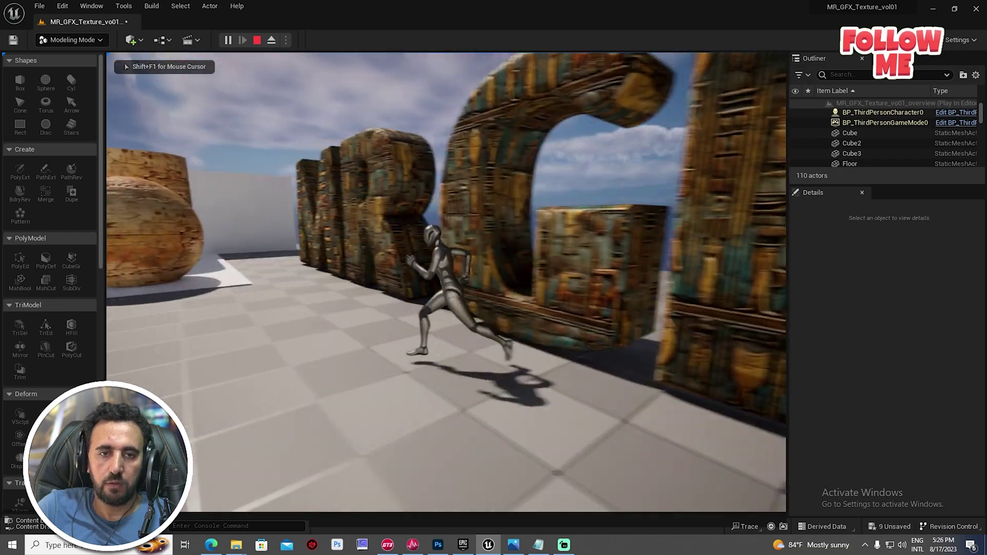
key(w)
key(a)
key(w)
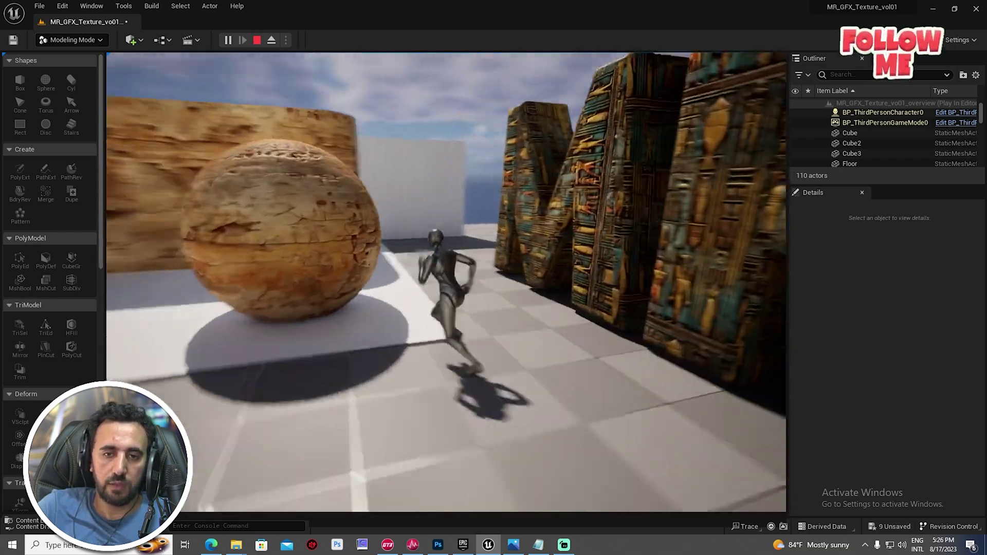
key(a)
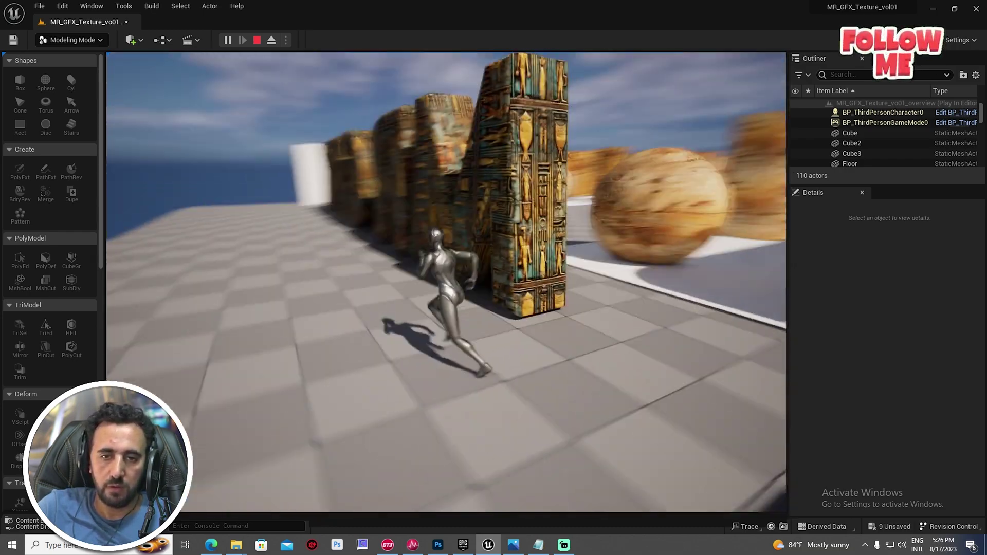
key(w)
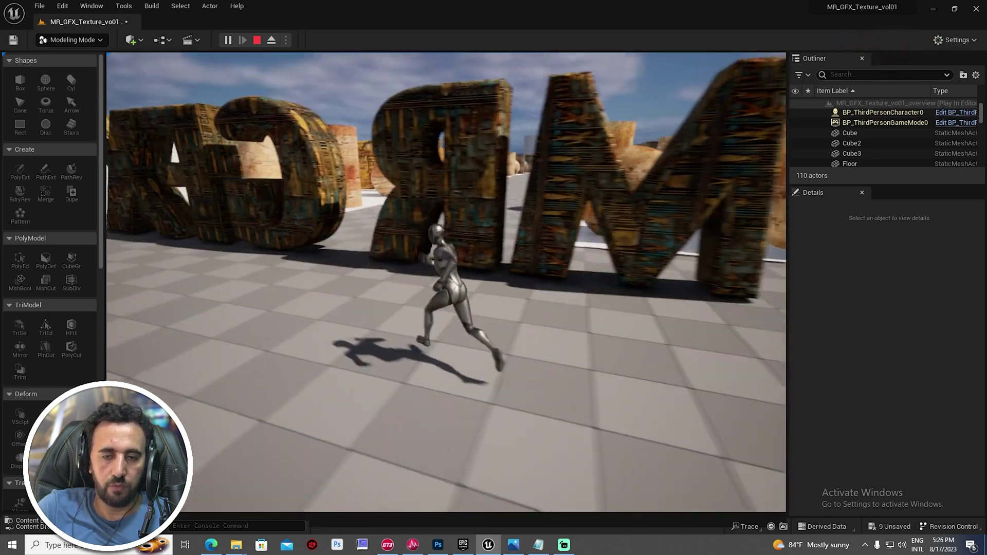
key(w)
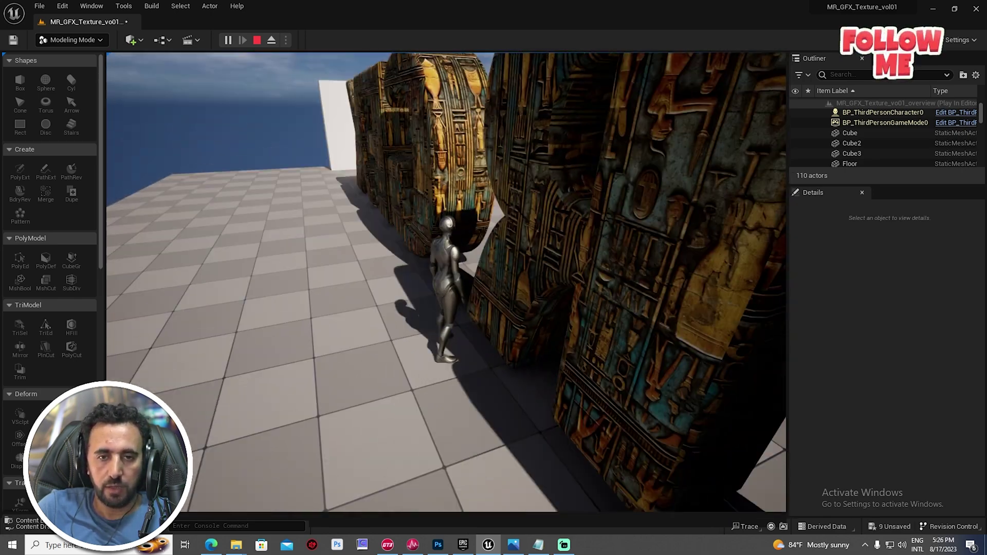
key(Escape)
Try to apply the tex_09 material to the MR GFX text mesh and undo the change.
key(s)
right_drag(478, 339, 437, 357)
key(ctrl+space)
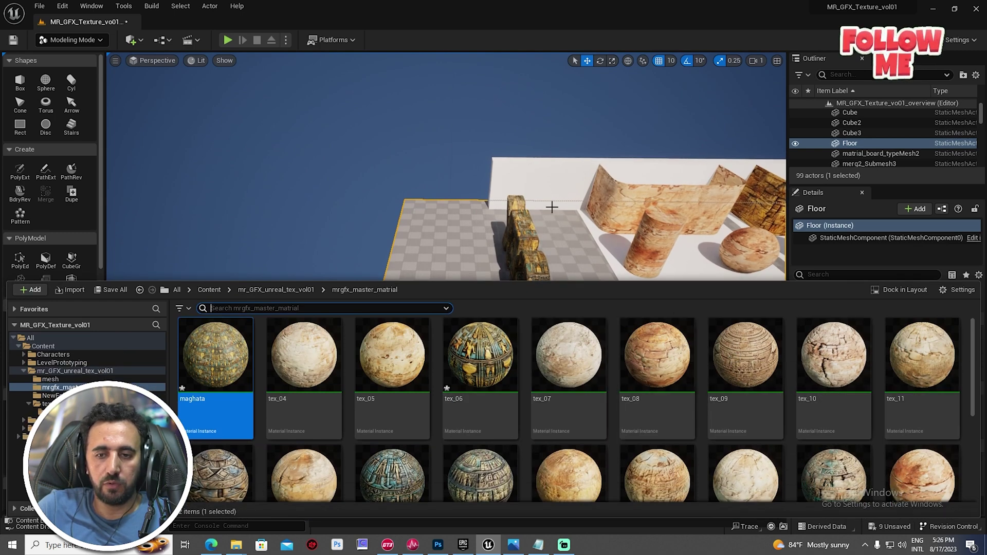
scroll(609, 411, down, 1)
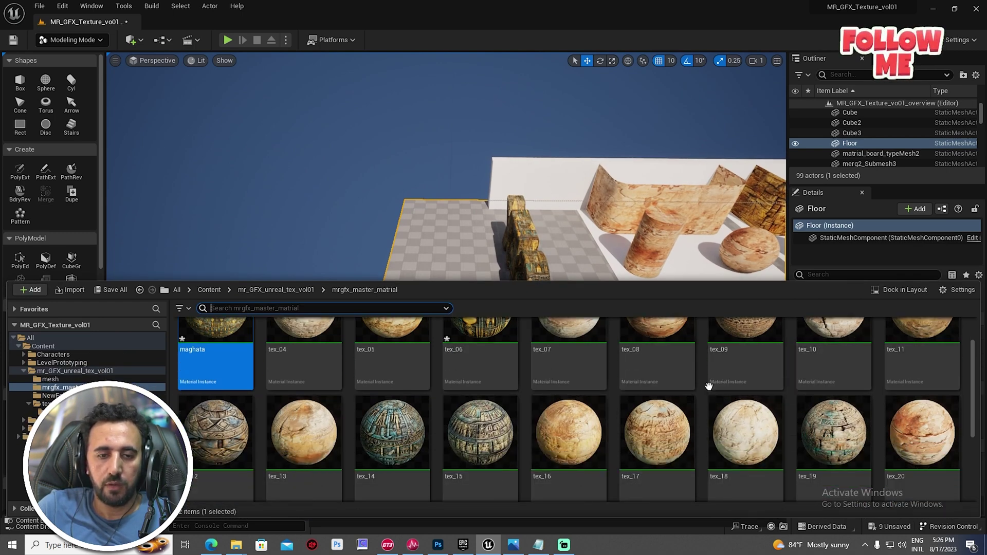
scroll(722, 360, up, 1)
drag(730, 349, 554, 263)
drag(517, 221, 516, 222)
right_drag(516, 222, 401, 180)
key(w)
key(s)
right_drag(535, 236, 532, 278)
key(ctrl+z)
Duplicate the MR GFX text mesh by moving a copy away from the original.
key(s)
right_drag(530, 199, 514, 213)
click(498, 227)
alt+drag(474, 226, 511, 121)
right_drag(511, 121, 511, 139)
key(w)
mouse_move(571, 143)
right_down()
mouse_move(539, 135)
mouse_move(571, 144)
right_up()
key(s)
Apply the tex_14 material instance to the duplicated MR GFX text mesh.
key(ctrl+space)
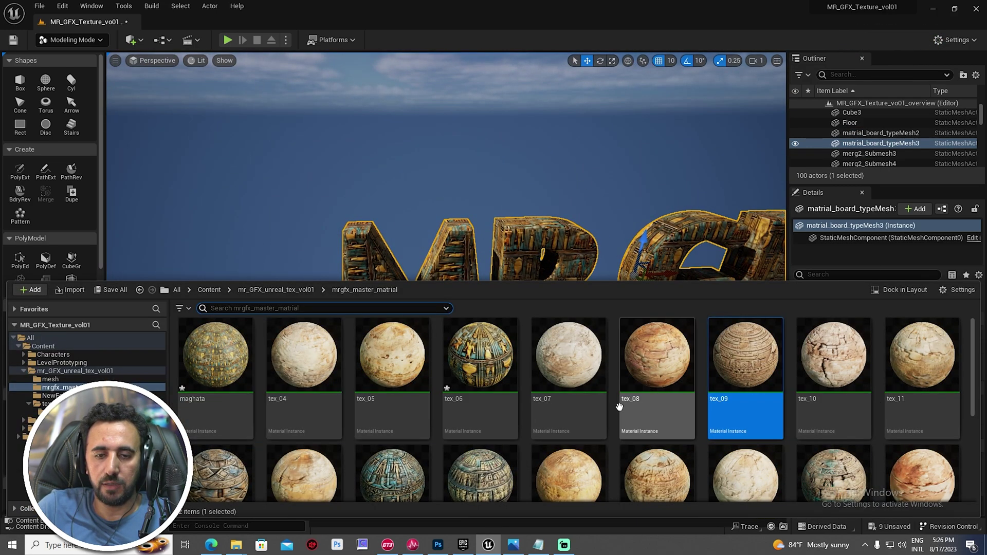
scroll(595, 405, down, 1)
drag(392, 462, 363, 242)
key(w)
right_drag(363, 241, 308, 226)
key(s)
right_drag(494, 308, 510, 332)
key(w)
key(s)
Duplicate the tex_14 material instance as test and apply the copy to the duplicated MR GFX text mesh.
key(ctrl+space)
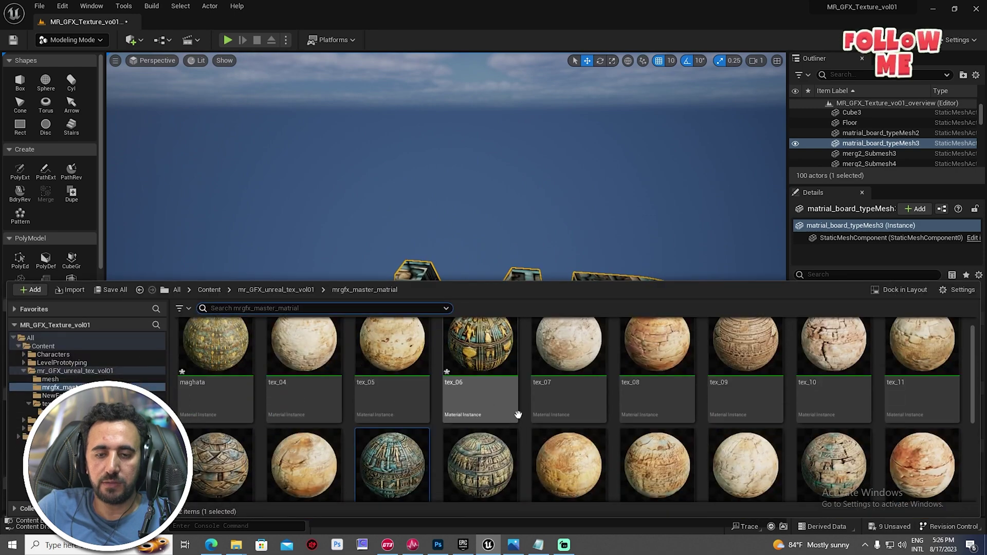
scroll(425, 440, down, 1)
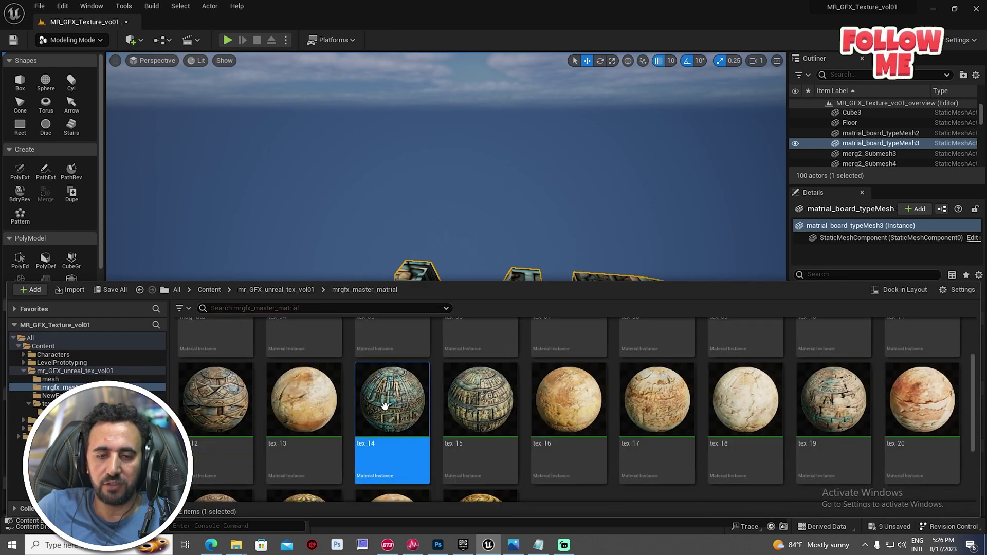
key(ctrl+d)
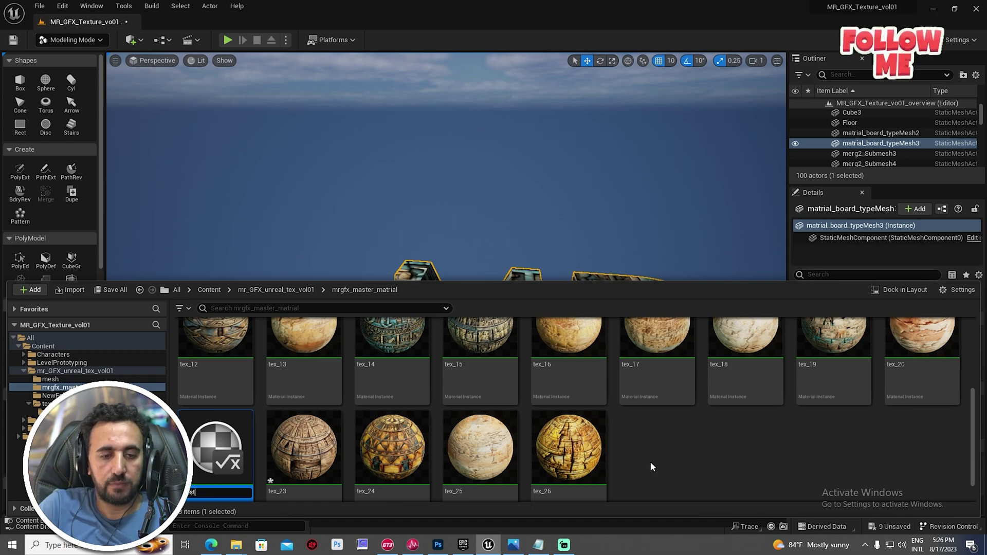
key(Return)
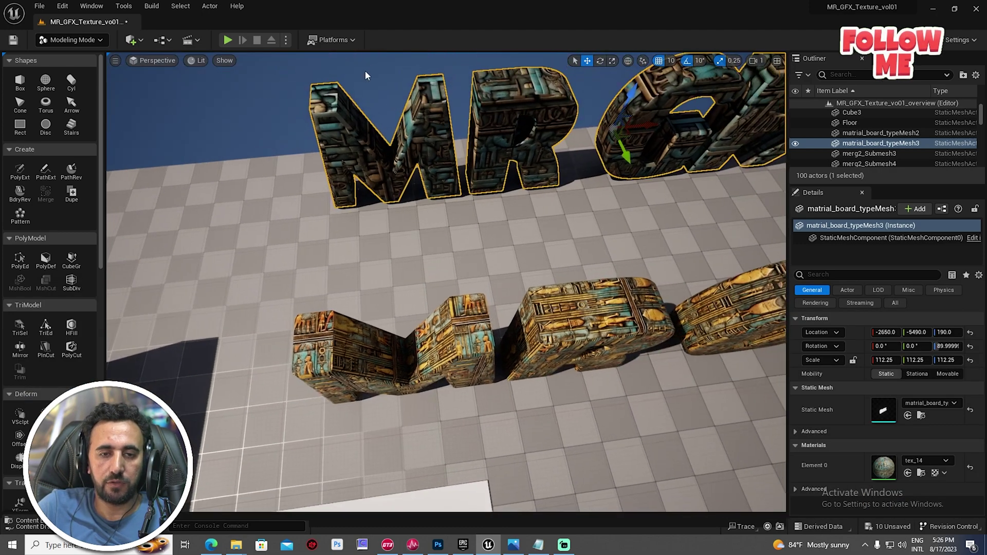
key(ctrl+space)
drag(304, 355, 463, 167)
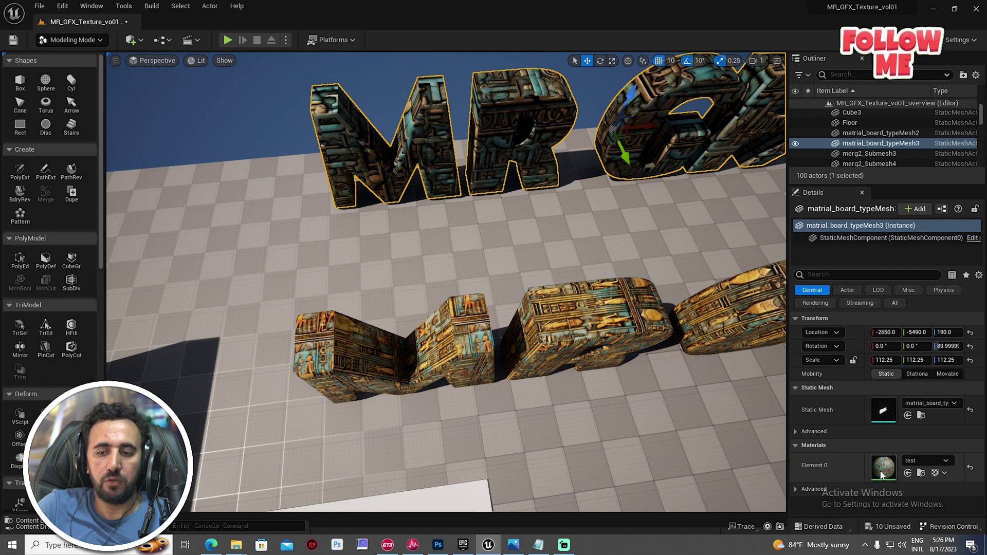
Set tile_X and tile_y of the test material instance to 7 and uncover the level viewport.
double_click(866, 422)
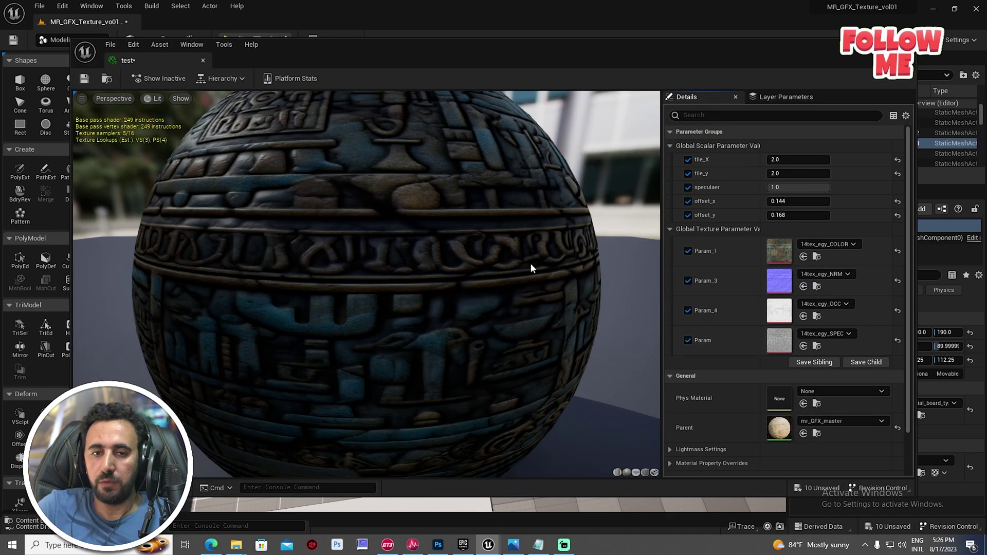
click(774, 158)
key(Return)
text(7)
key(Return)
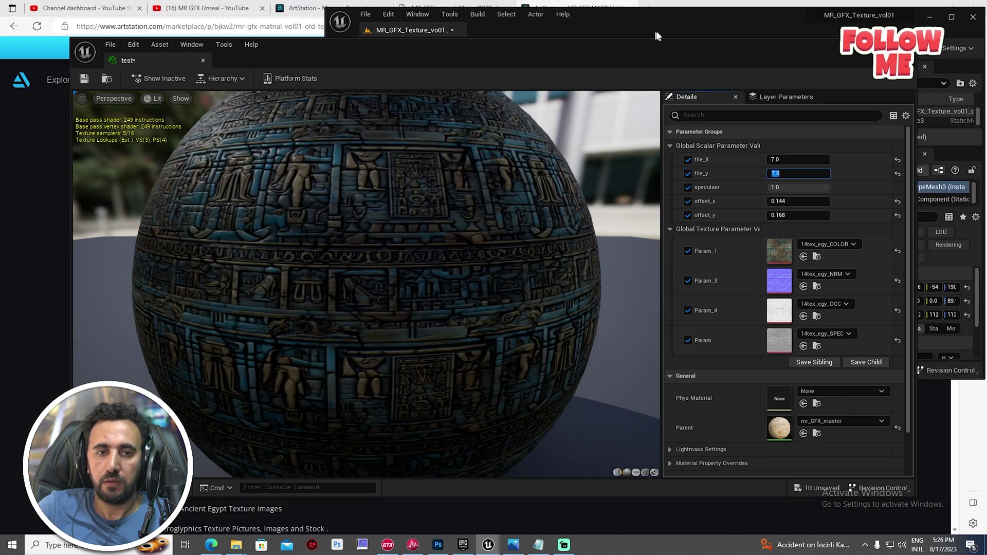
double_click(661, 15)
drag(659, 47, 306, 350)
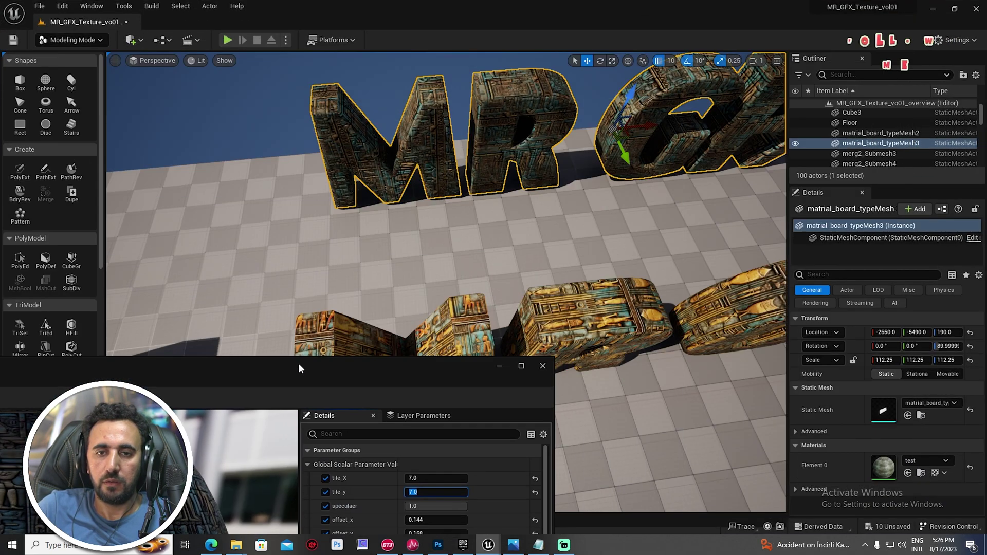
Place a point light on the floor in front of the duplicated letters, raise its intensity and reposition it.
right_drag(412, 258, 468, 226)
right_drag(570, 117, 514, 155)
click(141, 42)
mouse_move(184, 137)
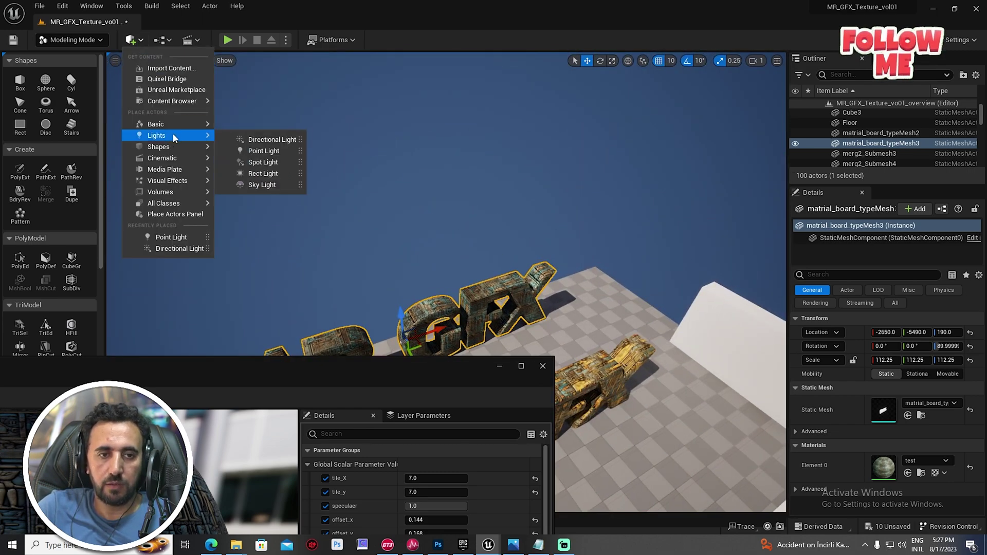
drag(271, 152, 615, 371)
drag(521, 346, 527, 339)
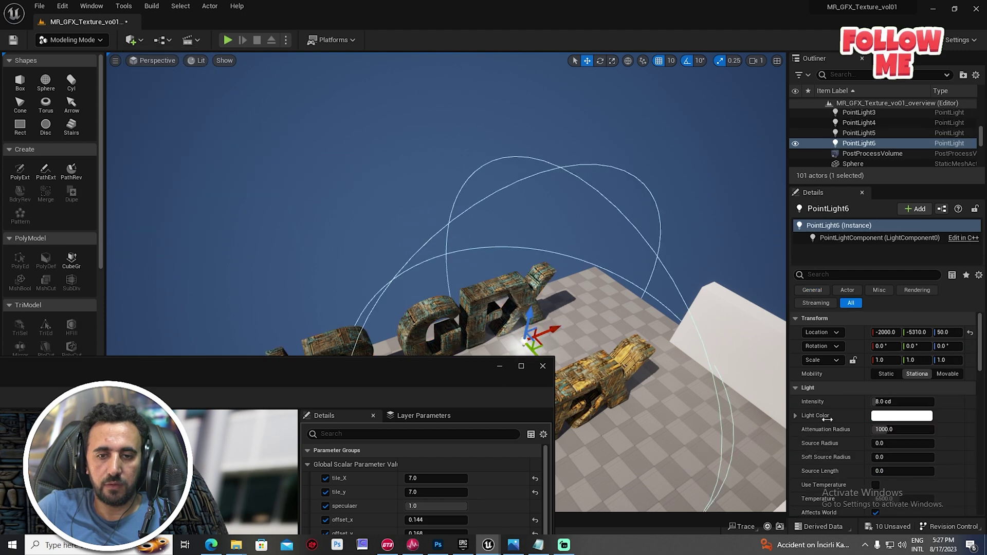
drag(889, 401, 933, 401)
right_drag(633, 298, 630, 337)
drag(554, 268, 487, 331)
Play from the floor near the duplicated letters and run the character along them to inspect the retiled texture.
key(w)
right_drag(506, 294, 488, 283)
key(s)
right_click(631, 338)
click(675, 329)
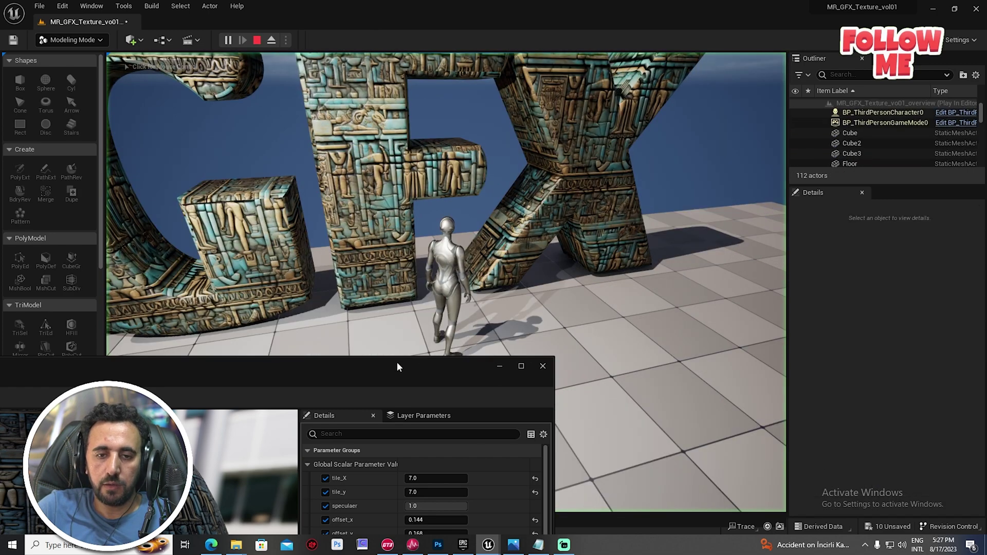
drag(397, 362, 83, 310)
click(469, 321)
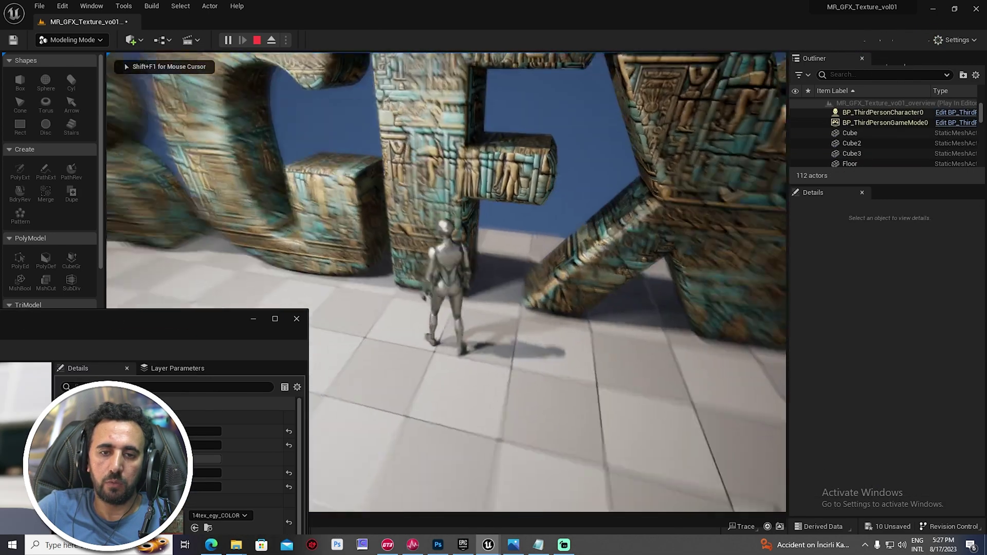
key(w)
key(s)
key(w)
key(a)
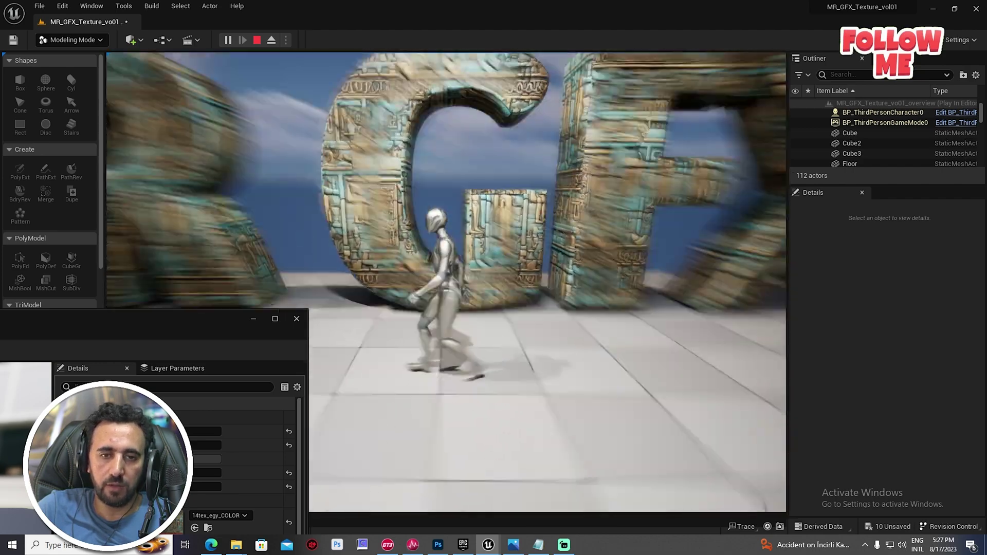
key(w)
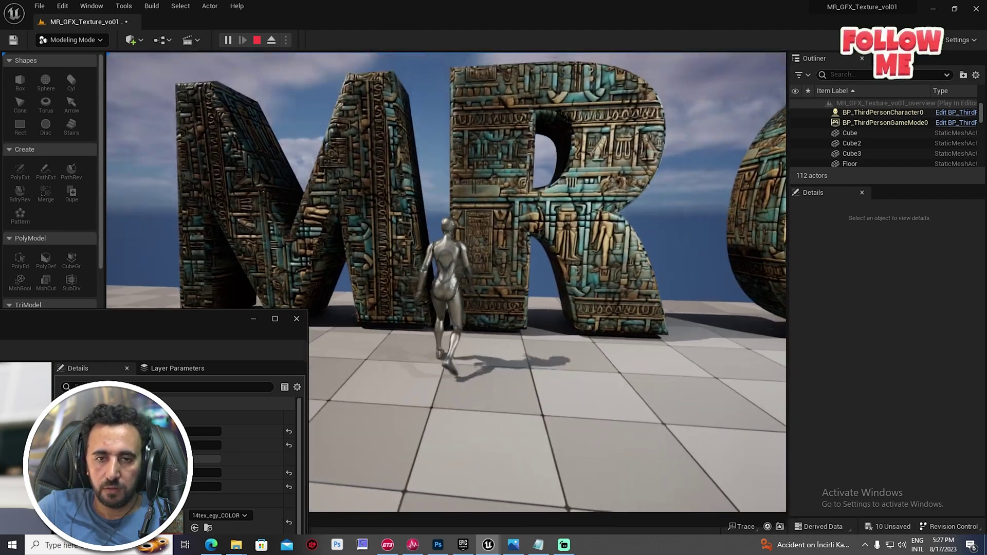
key(a)
key(w)
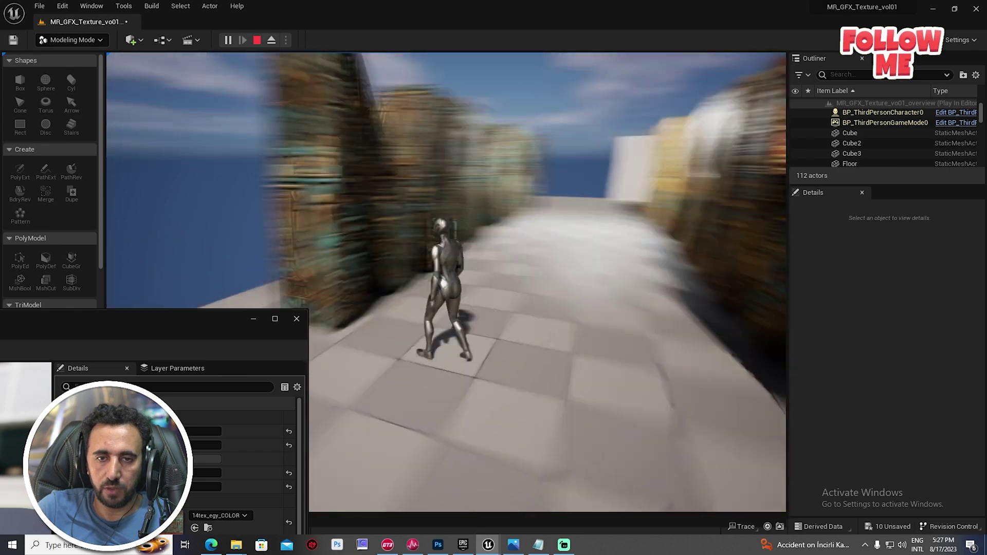
key(s)
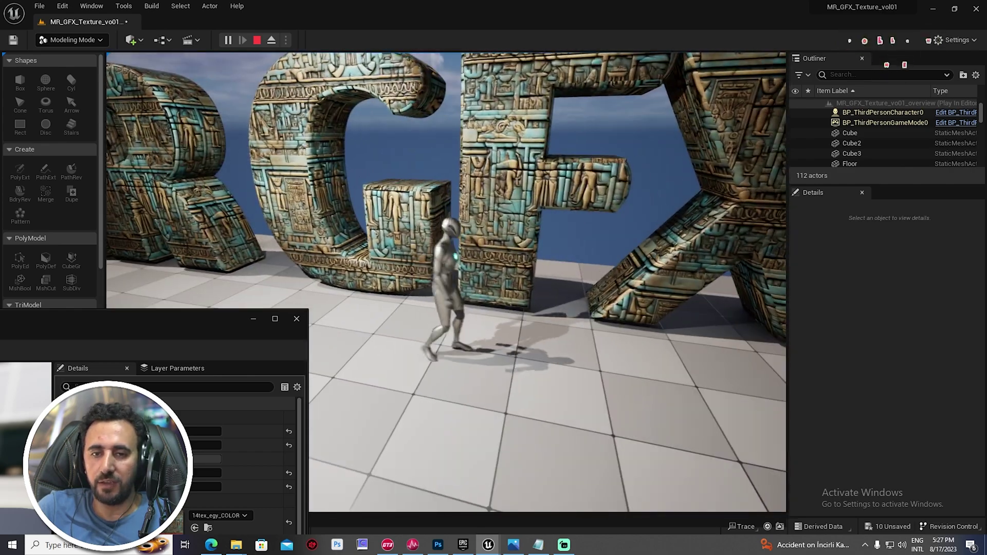
key(a)
key(Escape)
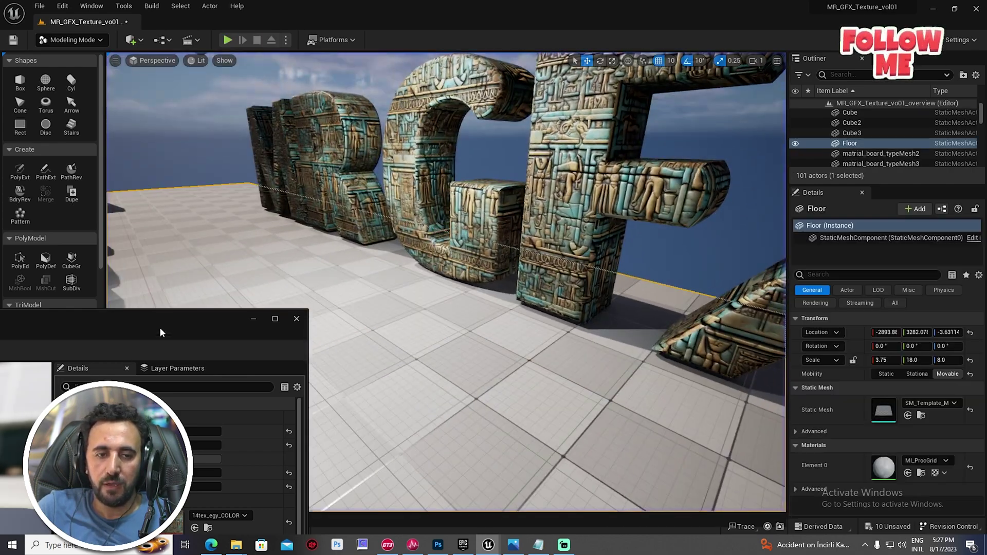
Close the material instance editor of the test material.
drag(161, 325, 422, 381)
right_drag(452, 268, 436, 310)
key(s)
key(w)
drag(359, 385, 497, 206)
click(627, 198)
Duplicate the MR GFX text mesh with the maghata material toward the display stands, at Y location -4290.
right_drag(626, 200, 597, 239)
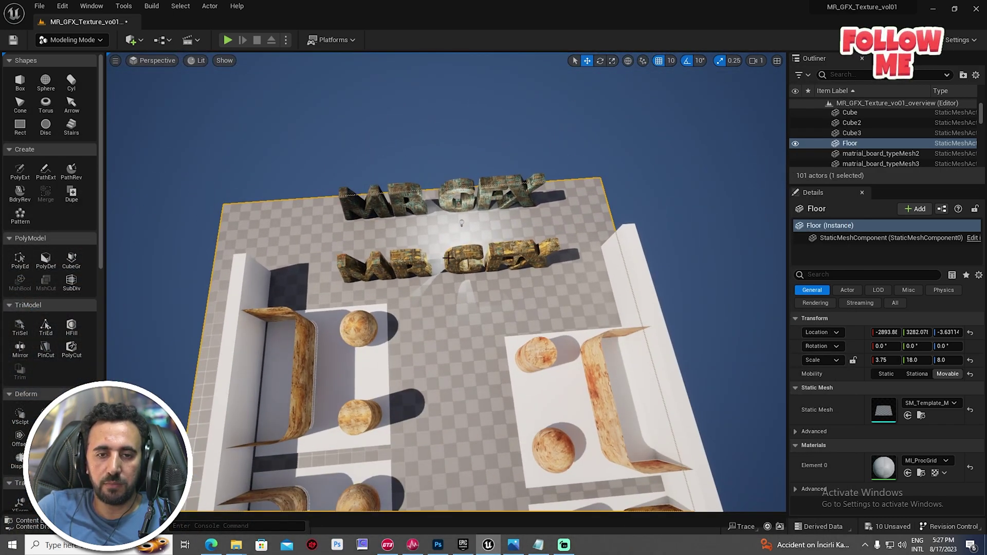
click(448, 258)
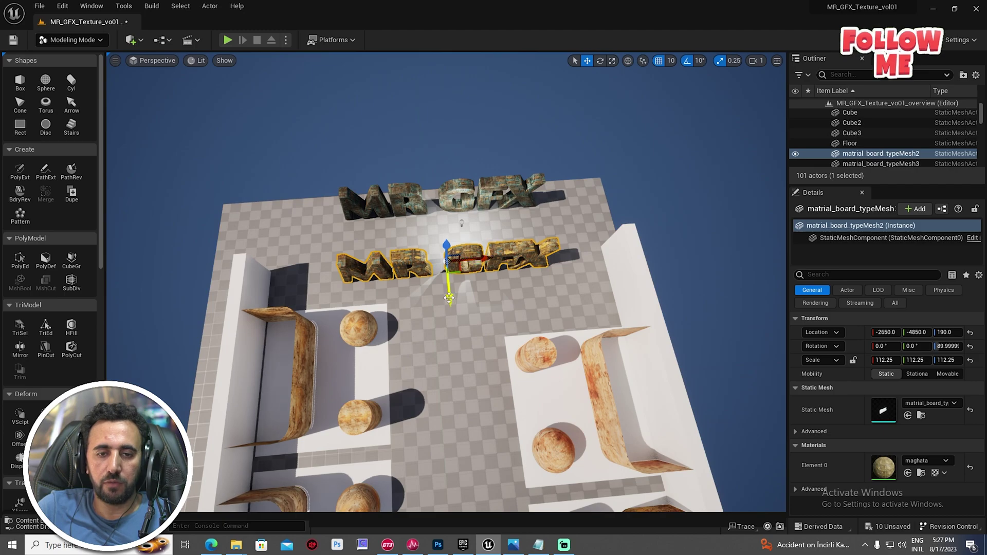
alt+drag(449, 298, 456, 367)
Fly through the gallery to examine the textures on the curved walls and cylinders.
right_drag(456, 366, 550, 260)
key(w)
key(s)
mouse_move(398, 296)
right_down()
mouse_move(422, 296)
mouse_move(411, 294)
right_up()
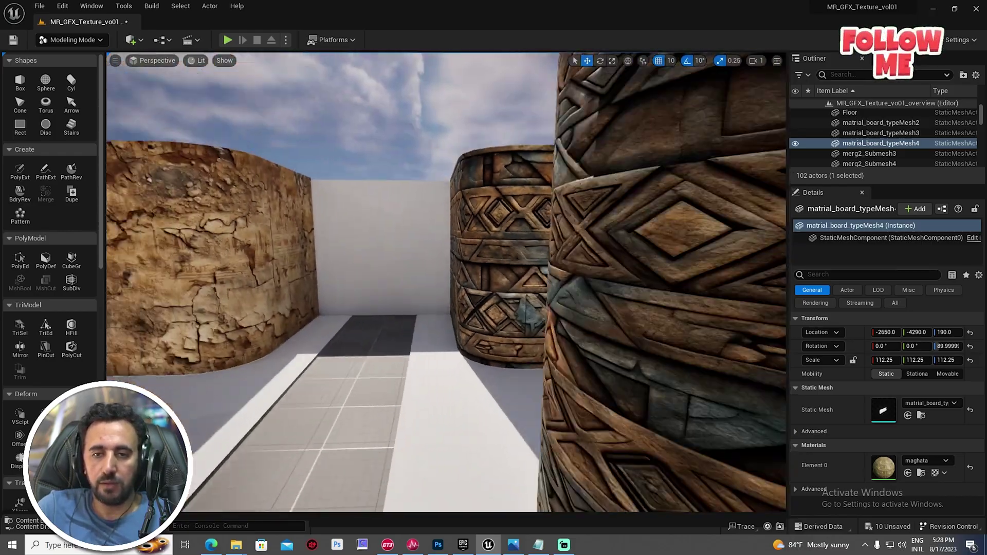
right_drag(447, 282, 620, 283)
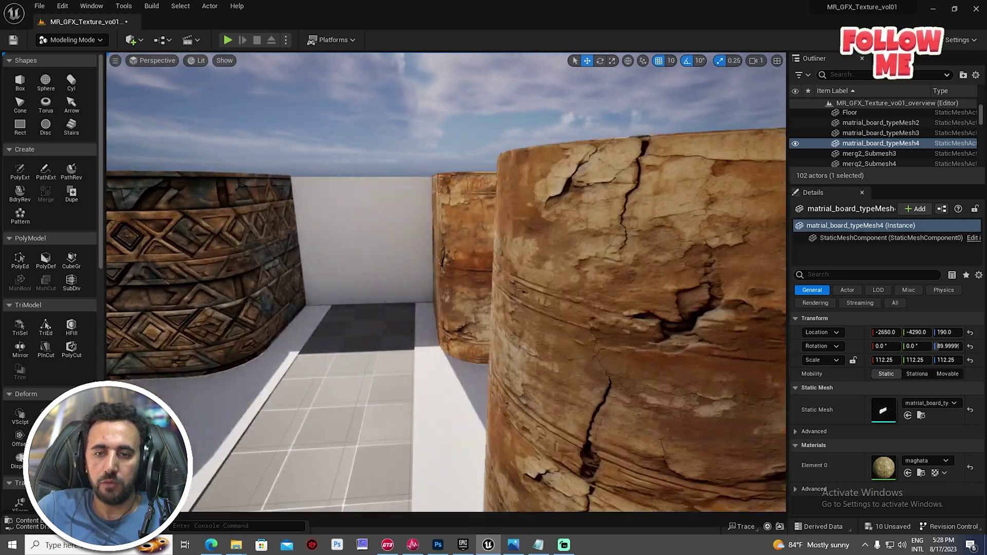
right_drag(446, 283, 586, 270)
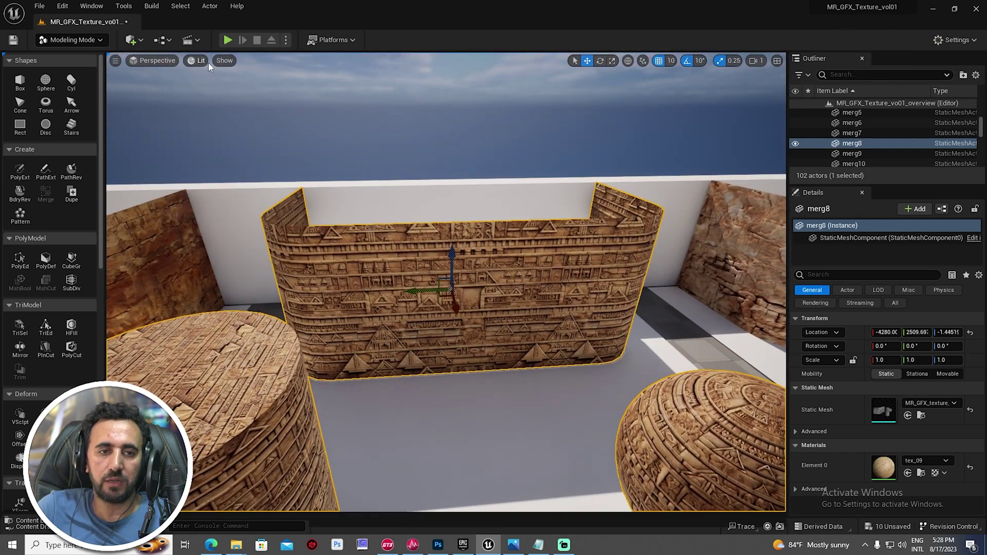
Inspect the merg8 display mesh in Wireframe view mode and return to Lit.
click(206, 62)
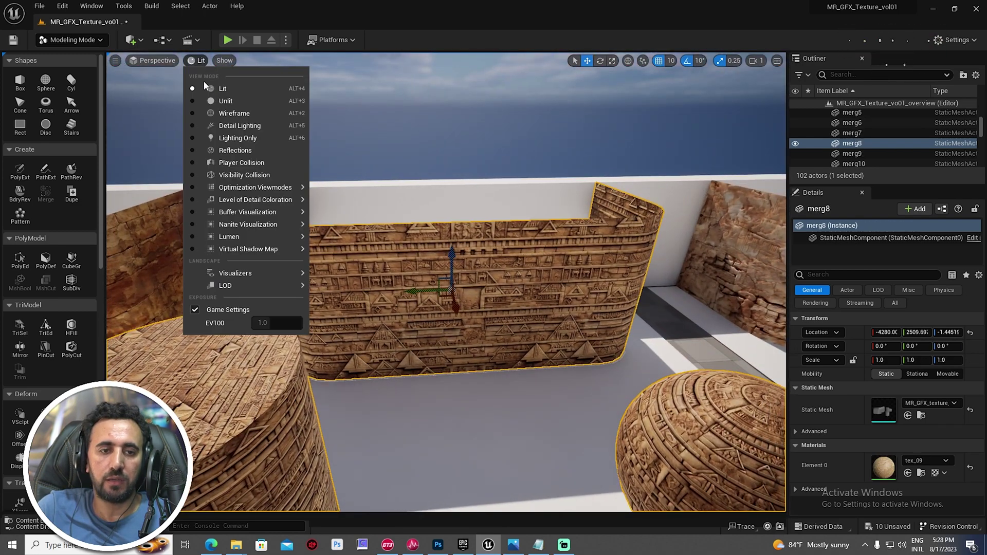
click(210, 114)
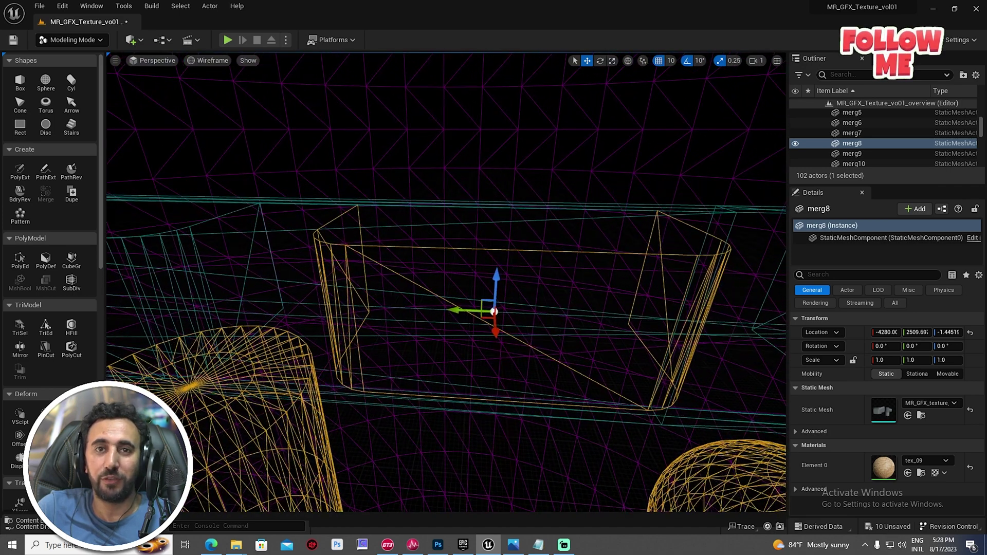
click(205, 62)
click(216, 90)
Examine the display stands and the textured spheres on the floor up close.
right_drag(221, 98, 476, 98)
right_drag(288, 98, 288, 97)
right_drag(385, 189, 380, 189)
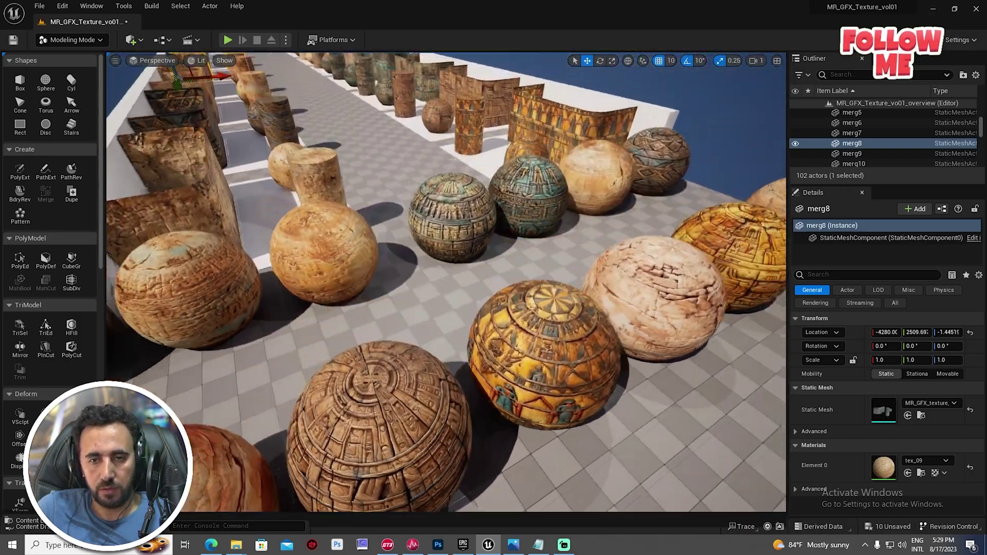
right_drag(447, 282, 555, 282)
mouse_move(446, 282)
right_down()
mouse_move(472, 267)
mouse_move(462, 277)
mouse_move(534, 288)
mouse_move(514, 308)
mouse_move(406, 291)
mouse_move(478, 290)
mouse_move(452, 283)
right_up()
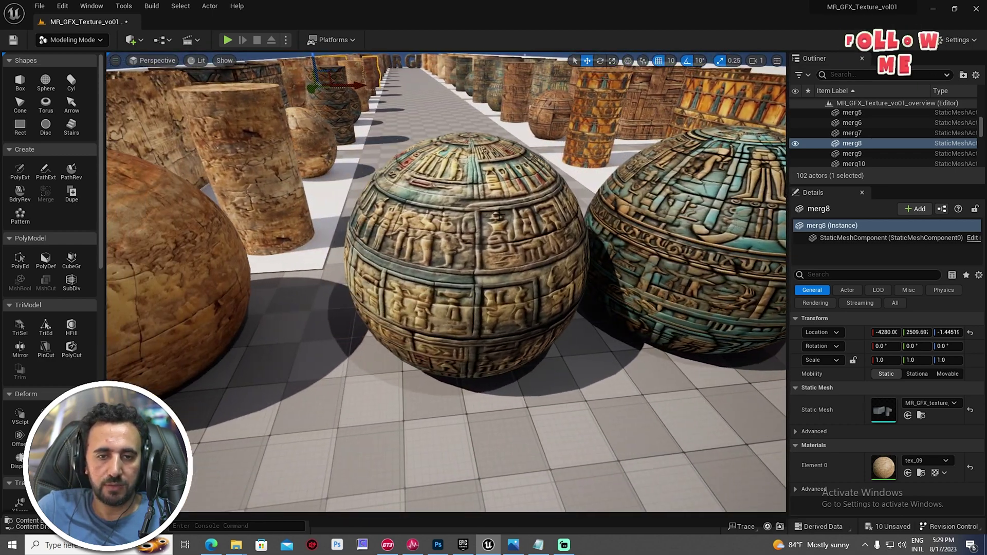
right_drag(663, 229, 774, 247)
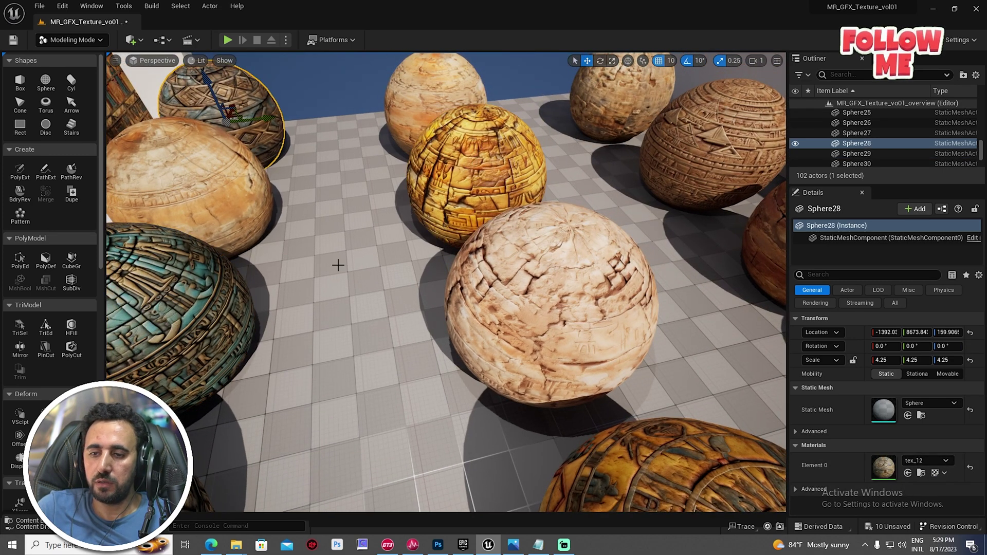
Locate the material of Sphere28 in the Content Browser and view the gallery from above.
right_drag(338, 258, 312, 276)
click(921, 474)
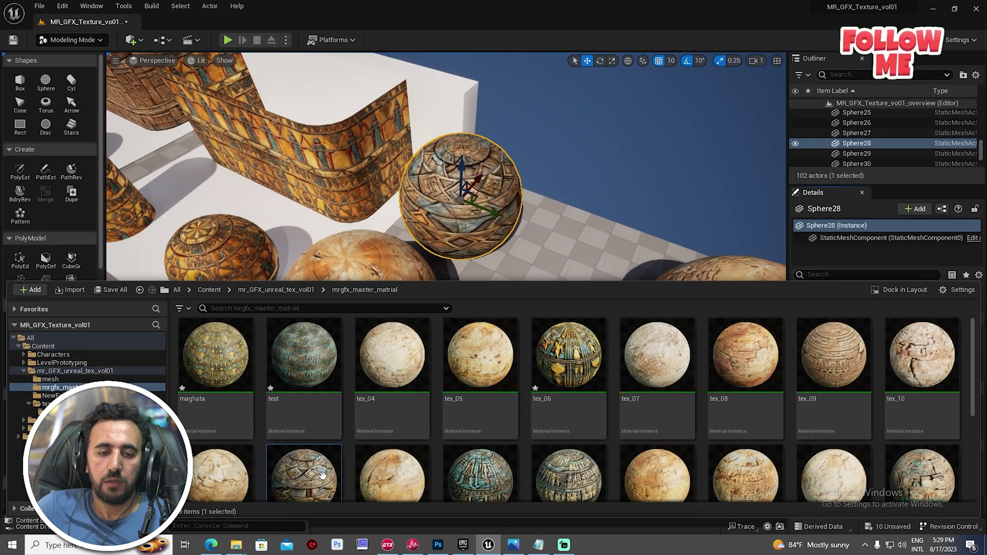
right_drag(494, 216, 453, 188)
mouse_move(238, 178)
right_down()
mouse_move(227, 179)
mouse_move(257, 186)
mouse_move(238, 179)
right_up()
Create a box on the floor between the display rows and scale it to 9 × 35 × 9.
click(86, 42)
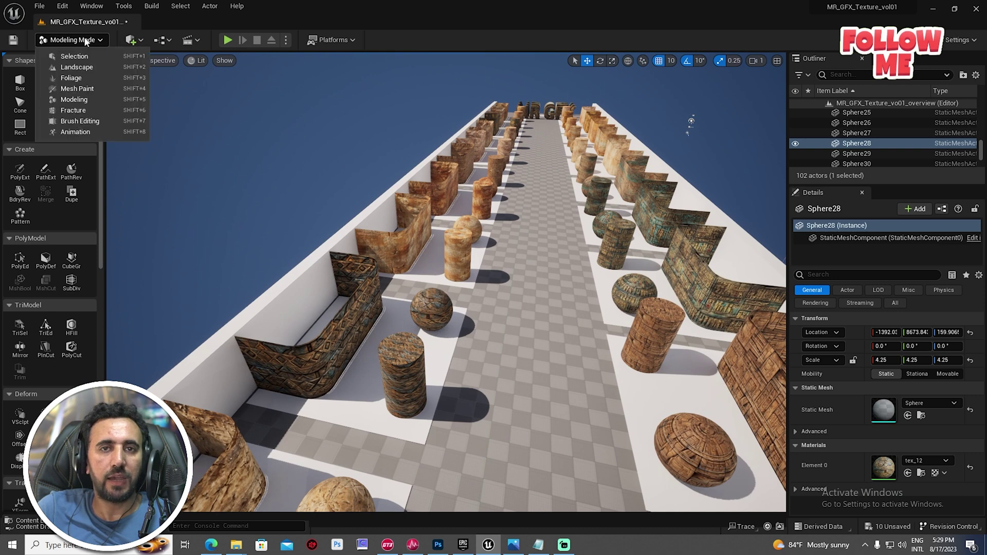
click(20, 82)
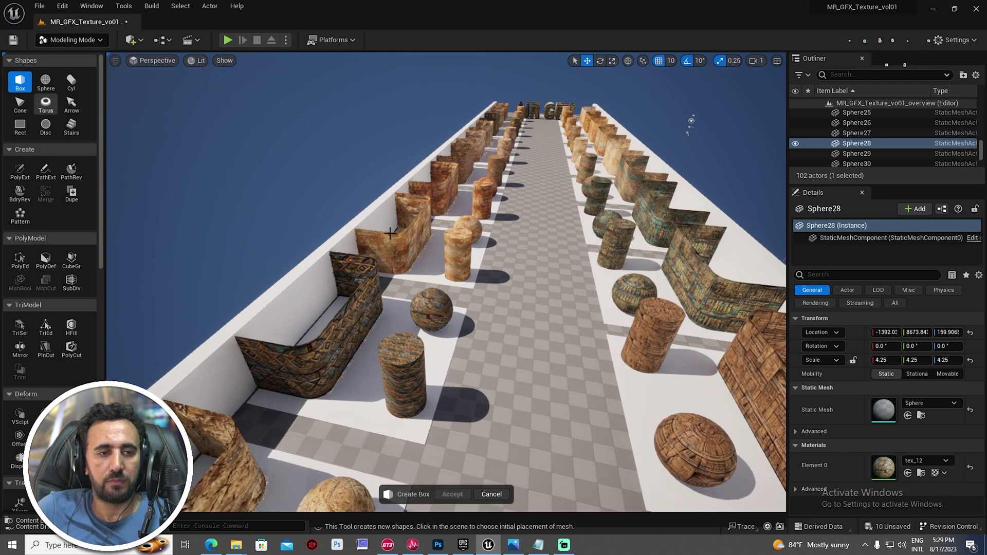
click(566, 226)
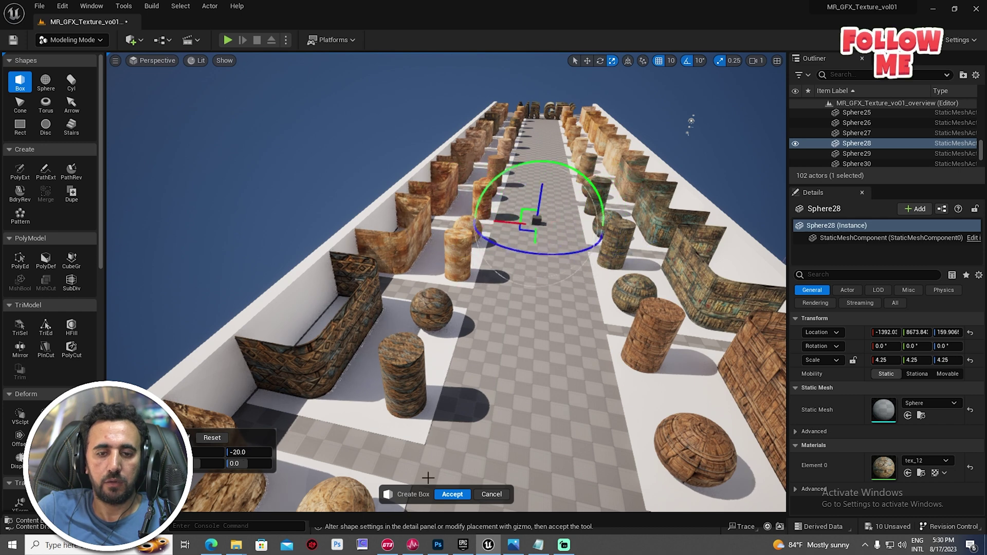
click(443, 494)
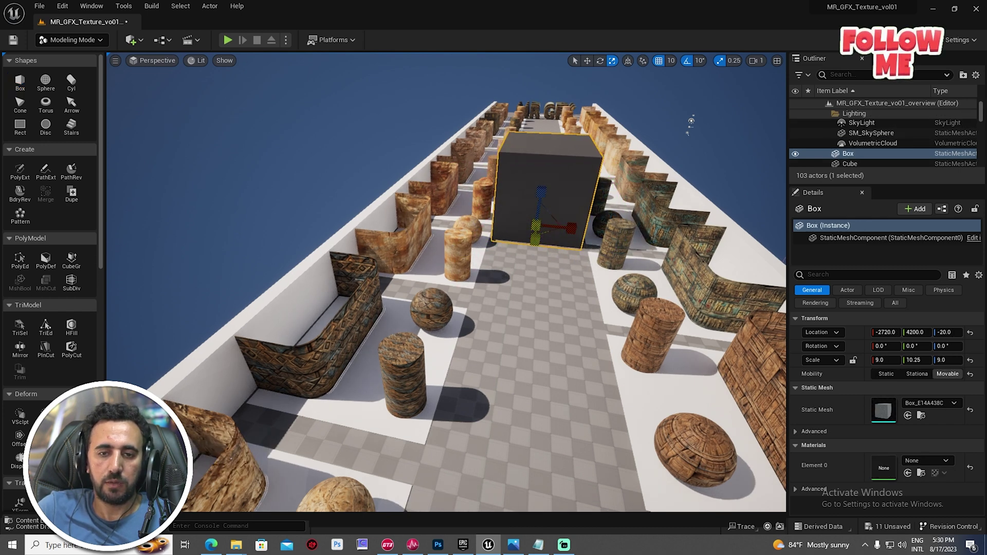
drag(537, 228, 541, 207)
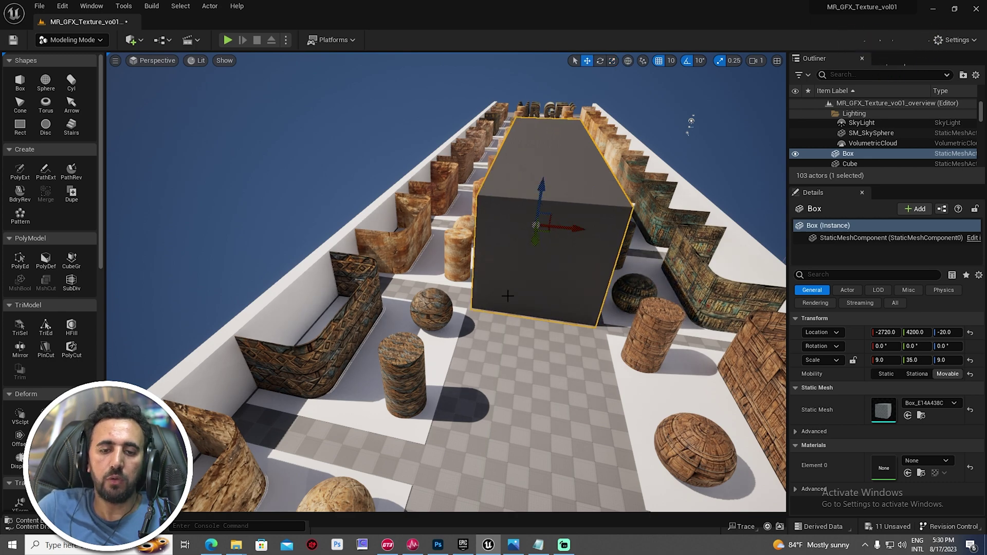
key(w)
Apply the tex_14 material instance to the new box and frame it for a close look.
key(ctrl+space)
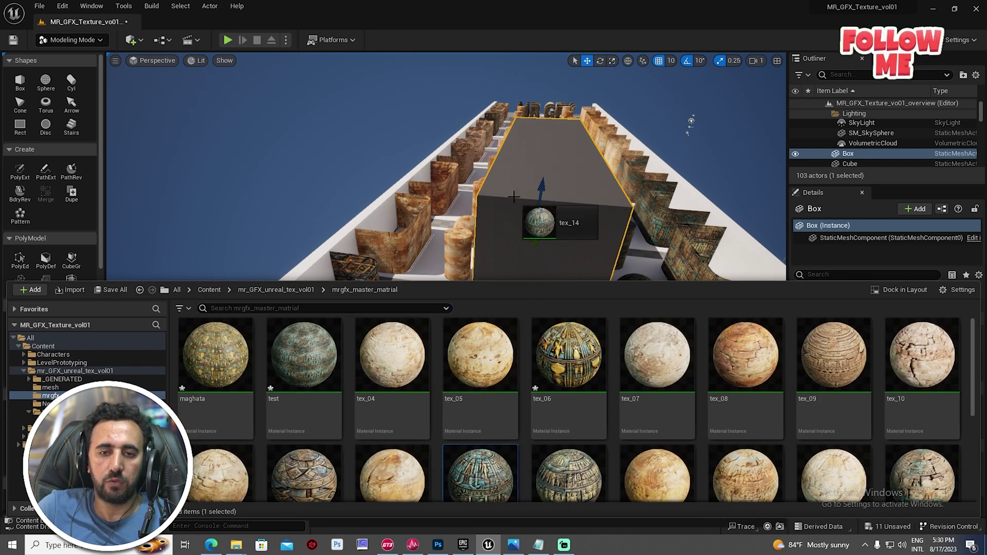
drag(513, 196, 514, 197)
key(f)
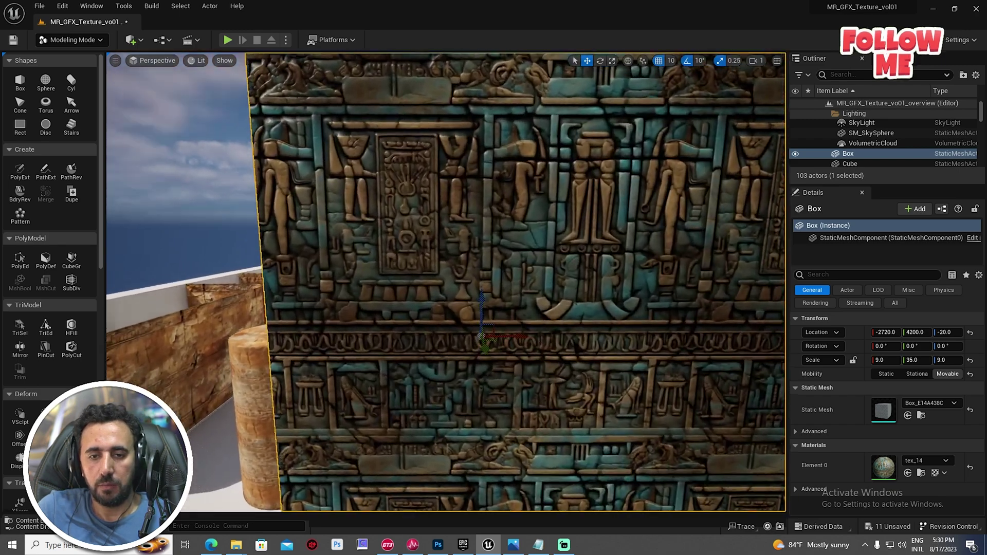
Stretch the textured box along its X axis to a scale of 27.5.
mouse_move(514, 205)
right_down()
mouse_move(501, 221)
mouse_move(545, 247)
mouse_move(532, 211)
right_up()
scroll(446, 282, down, 3)
drag(487, 338, 563, 338)
right_drag(526, 368, 532, 406)
right_drag(527, 369, 527, 318)
key(w)
key(r)
drag(478, 323, 493, 323)
Open the box's tex_14 material instance beside the viewport and raise its tile_X to about 3.79.
double_click(889, 468)
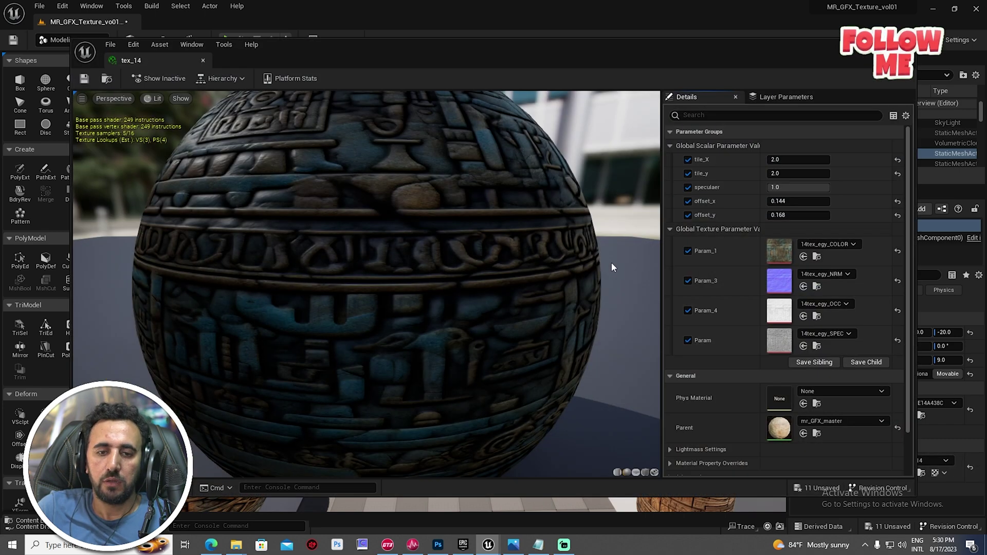
drag(612, 70, 1, 85)
drag(422, 135, 474, 123)
key(ctrl+z)
drag(368, 18, 45, 178)
Examine the tiling of the hieroglyph texture on the box's front, end and top faces.
right_drag(516, 381, 496, 379)
key(w)
key(s)
key(w)
key(s)
key(s)
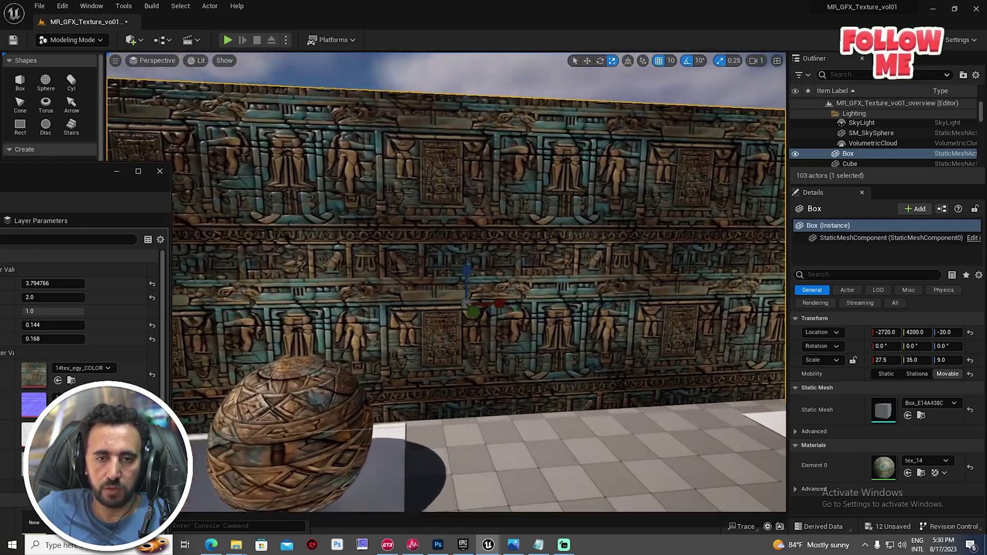
right_drag(446, 283, 576, 329)
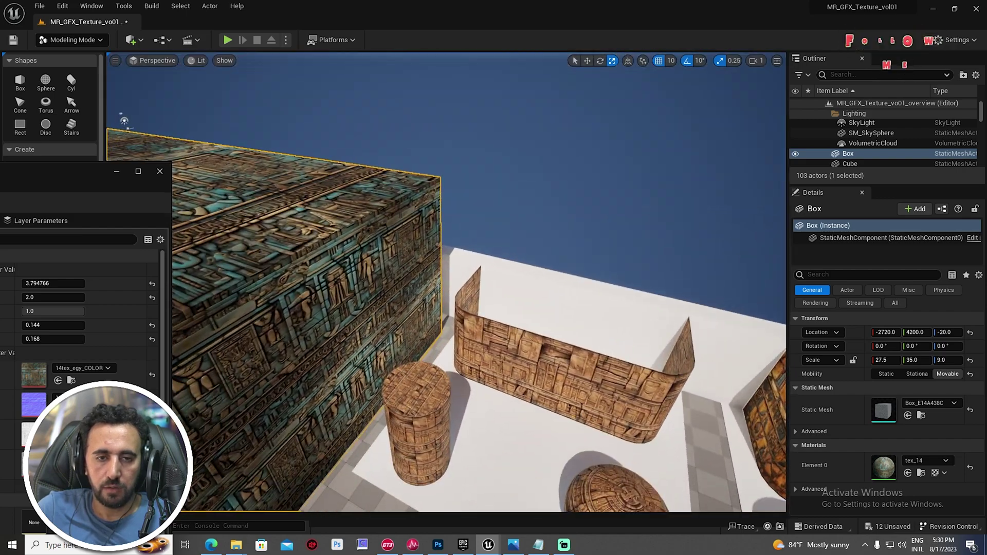
right_drag(446, 283, 252, 303)
Try higher tiling values on the tex_14 material instance and set both tile_X and tile_y to 2.0.
mouse_move(53, 284)
mouse_down()
mouse_move(75, 284)
mouse_move(46, 298)
mouse_move(65, 297)
mouse_up()
click(51, 284)
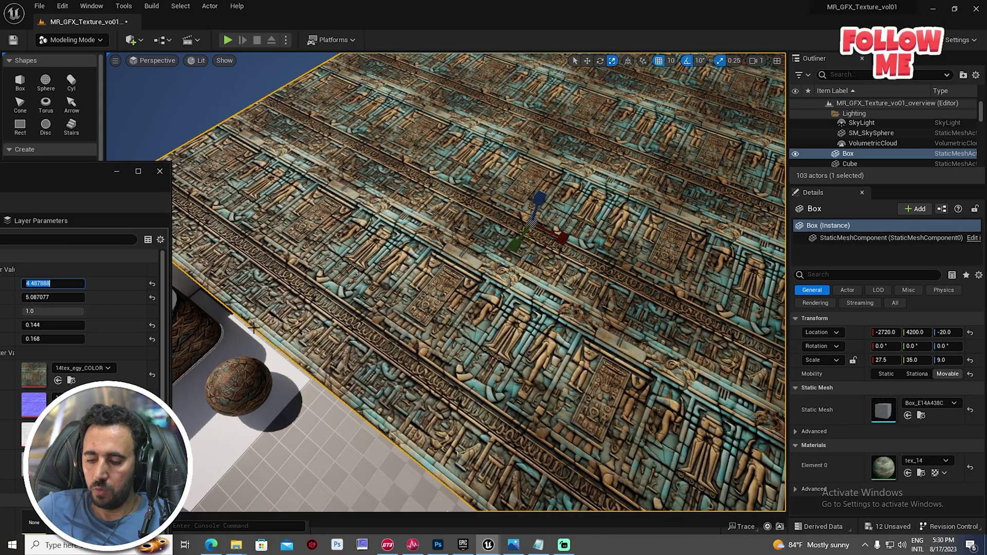
text(2)
key(Return)
key(Return)
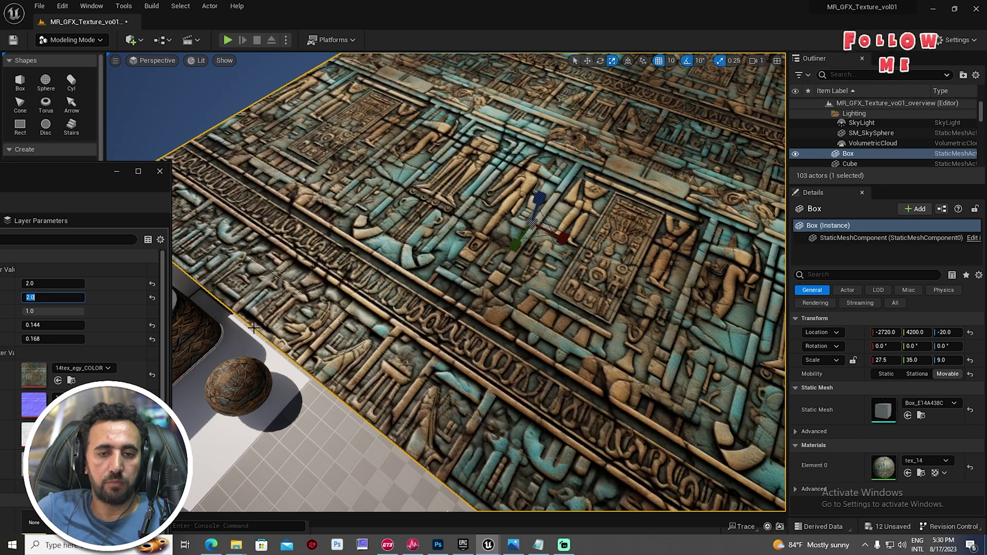
Examine the gallery's hieroglyph-covered pillar, curved wall and textured spheres up close.
right_drag(253, 328, 293, 318)
key(s)
key(w)
scroll(292, 196, down, 8)
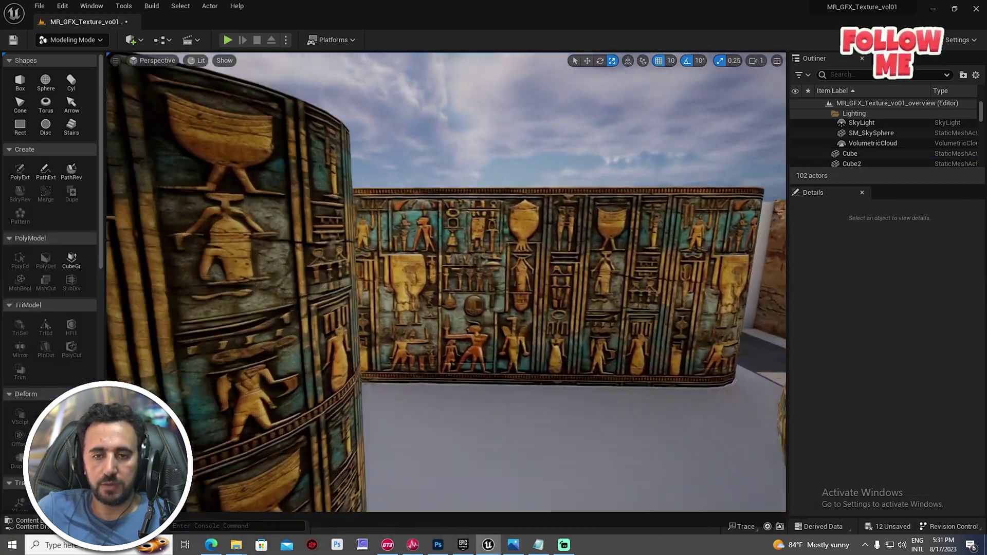
key(s)
right_drag(446, 282, 469, 293)
key(w)
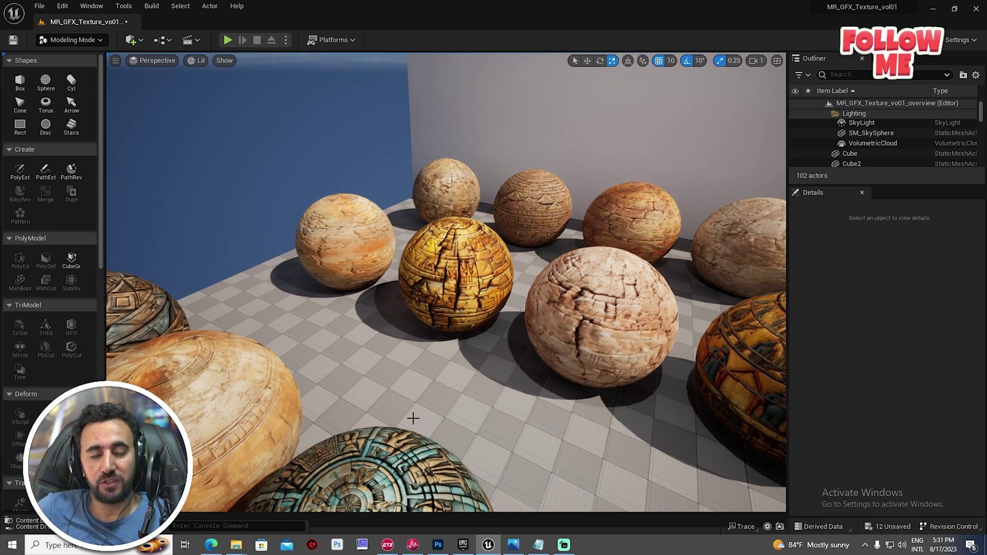
Switch to the Edge browser to view the texture pack's ArtStation marketplace page.
click(212, 545)
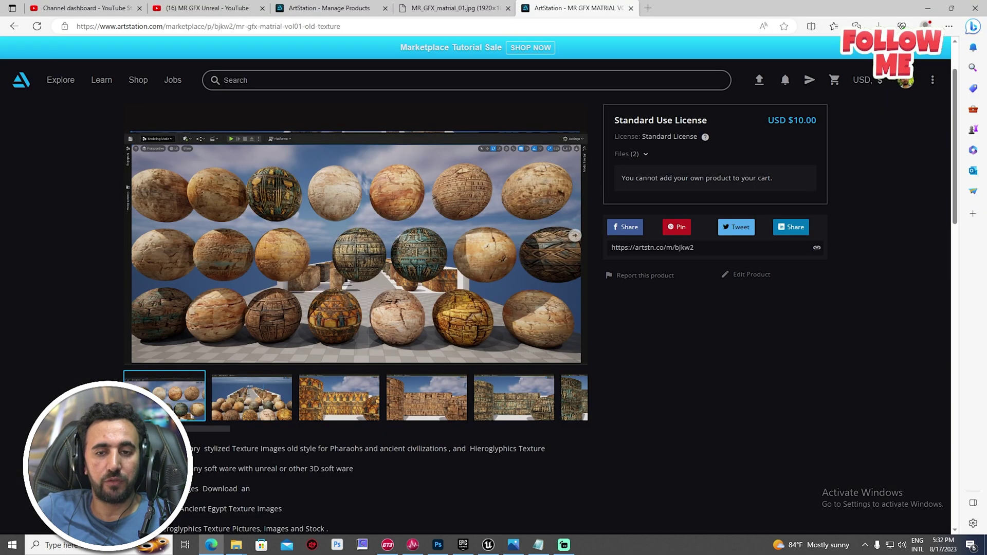